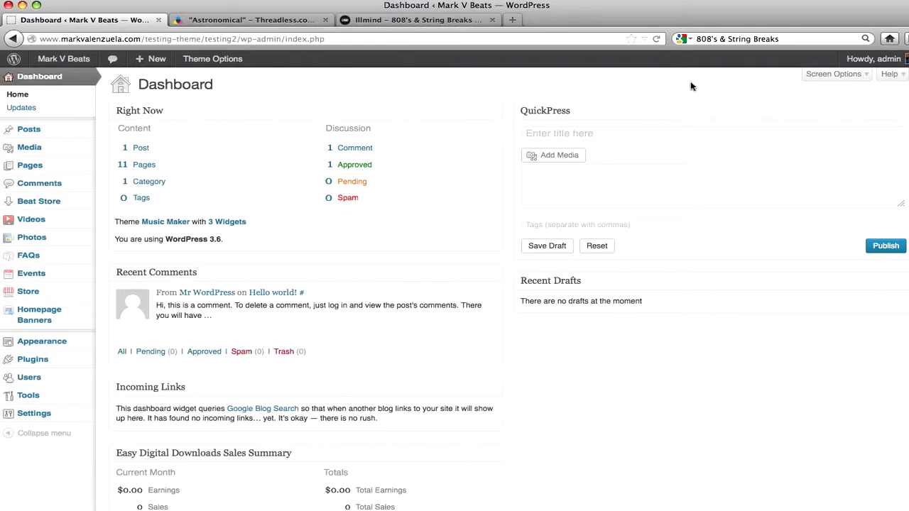
Create and publish a new page titled 'Store' that uses the Store page template.
mouse_move(64, 171)
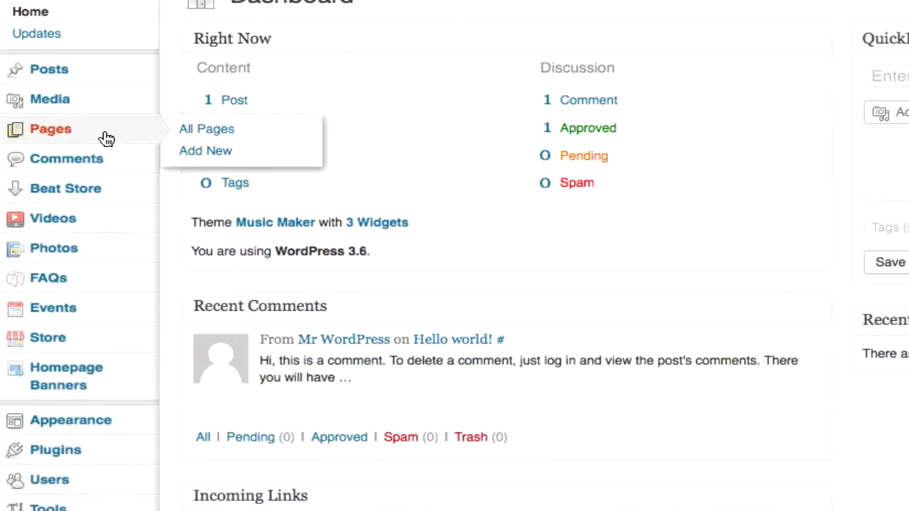
left_click(190, 153)
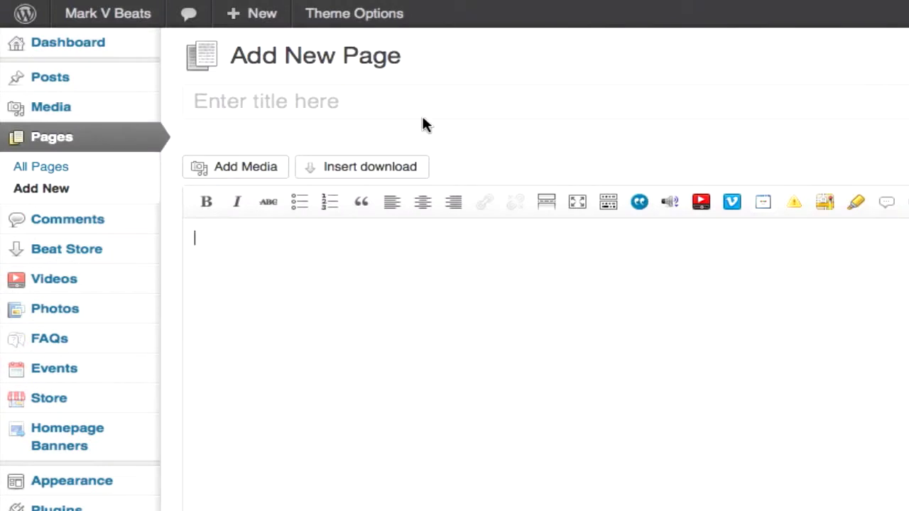
left_click(328, 104)
type("Store")
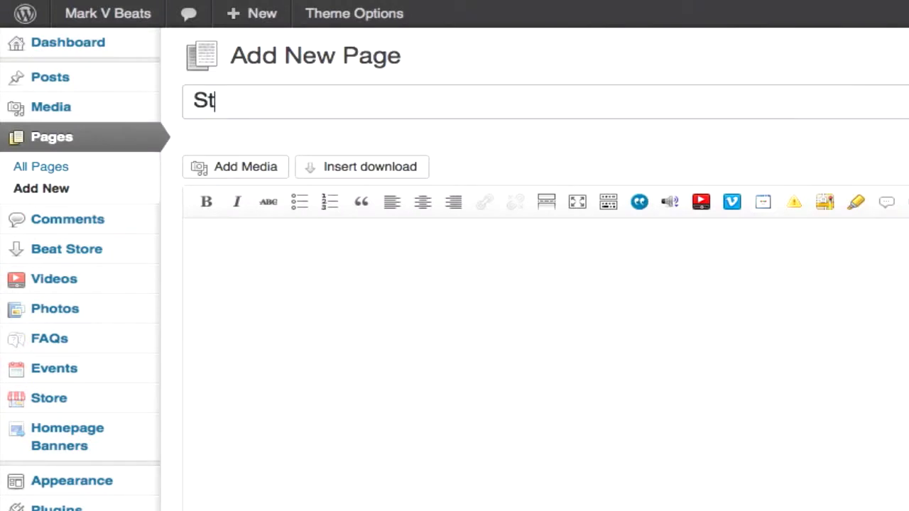
left_click(653, 308)
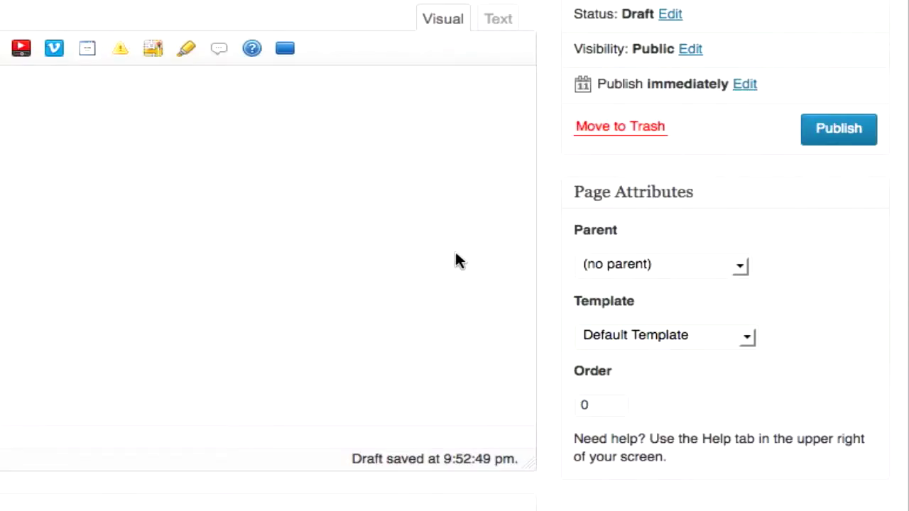
left_click(713, 337)
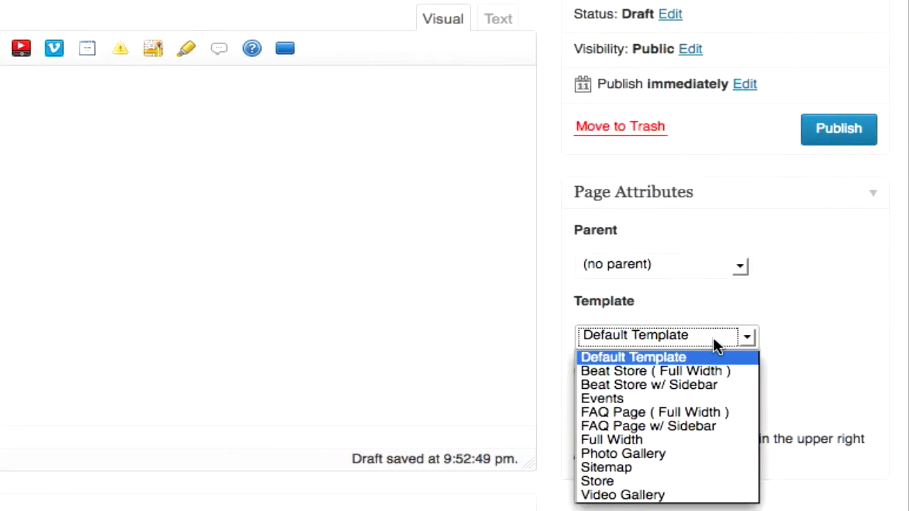
left_click(644, 481)
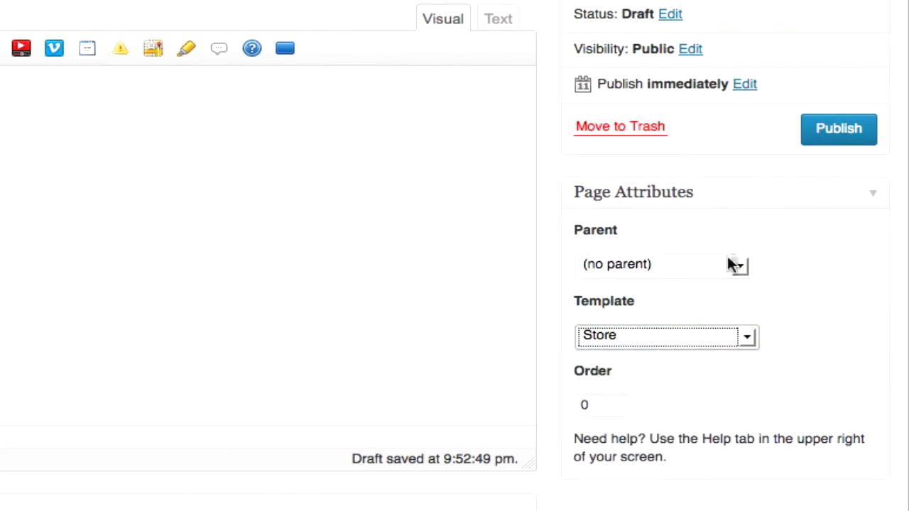
left_click(845, 132)
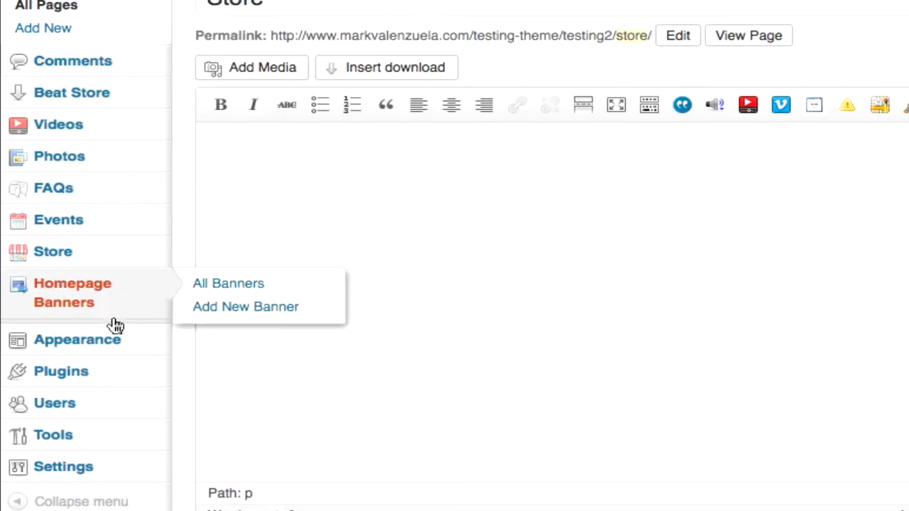
Add the Store page to the Navigation menu, place it below Beat Store, and save the menu.
mouse_move(121, 343)
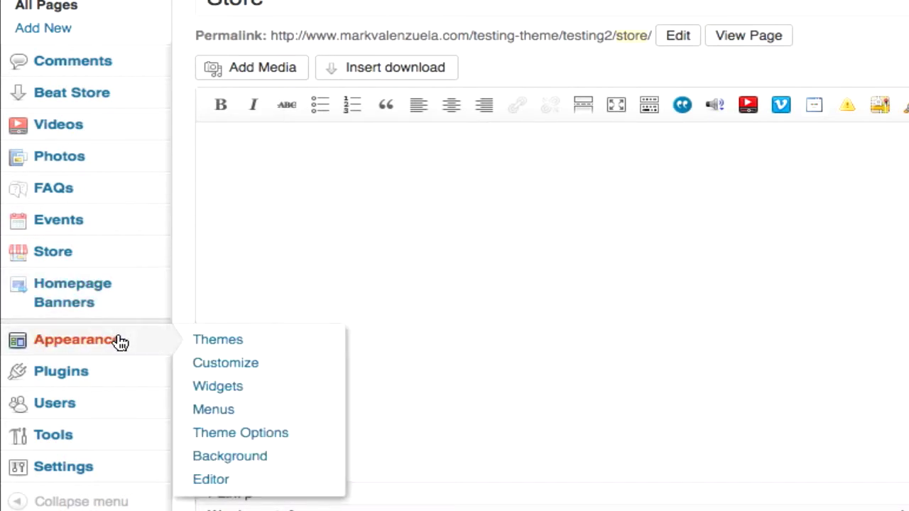
left_click(227, 410)
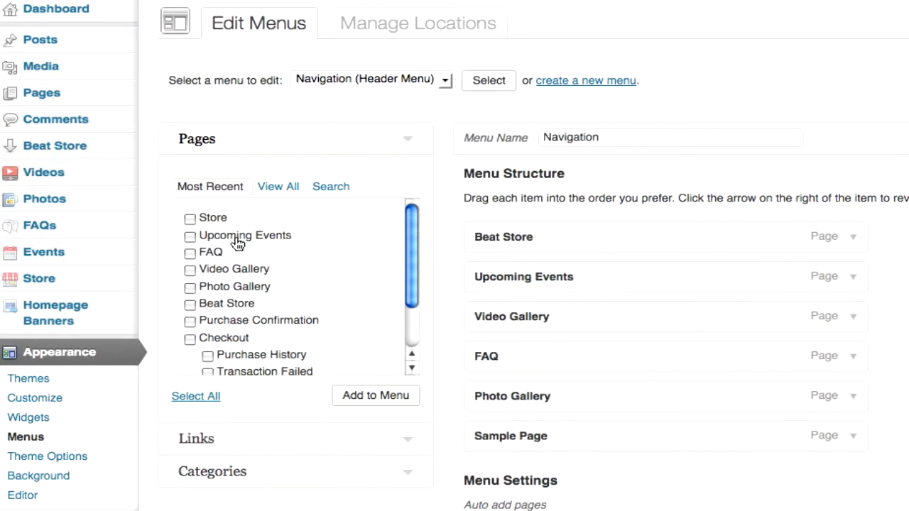
left_click(205, 222)
left_click(377, 406)
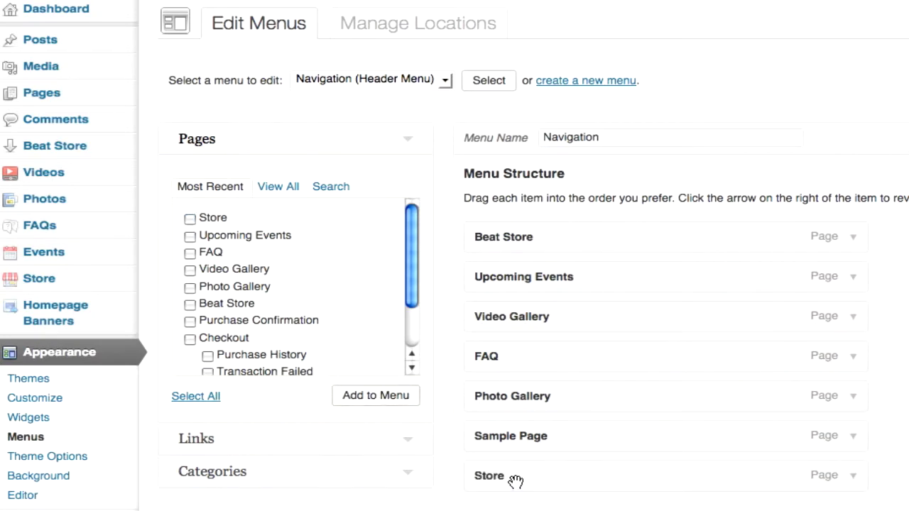
left_click_drag(512, 474, 477, 283)
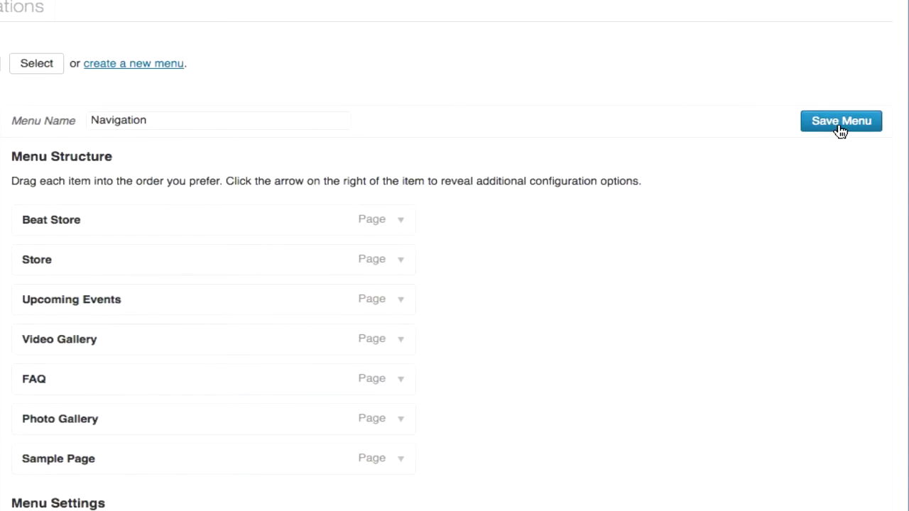
left_click(839, 126)
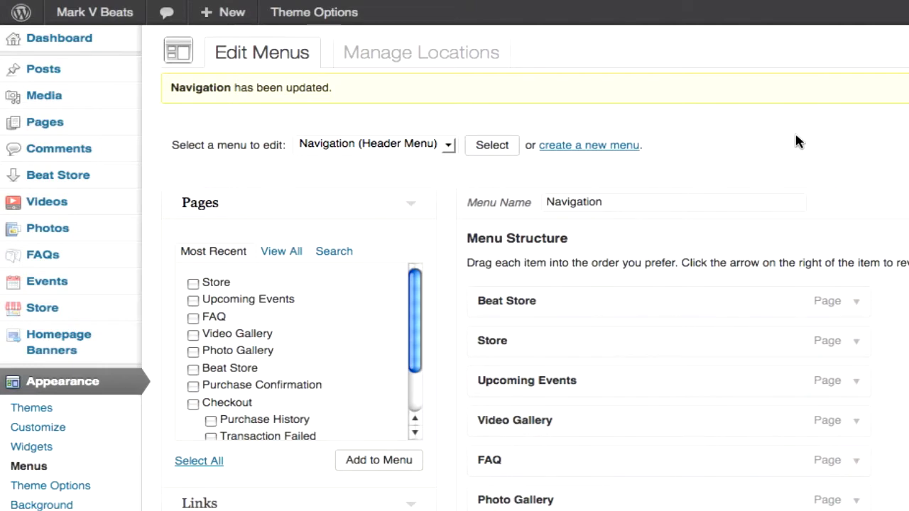
mouse_move(62, 315)
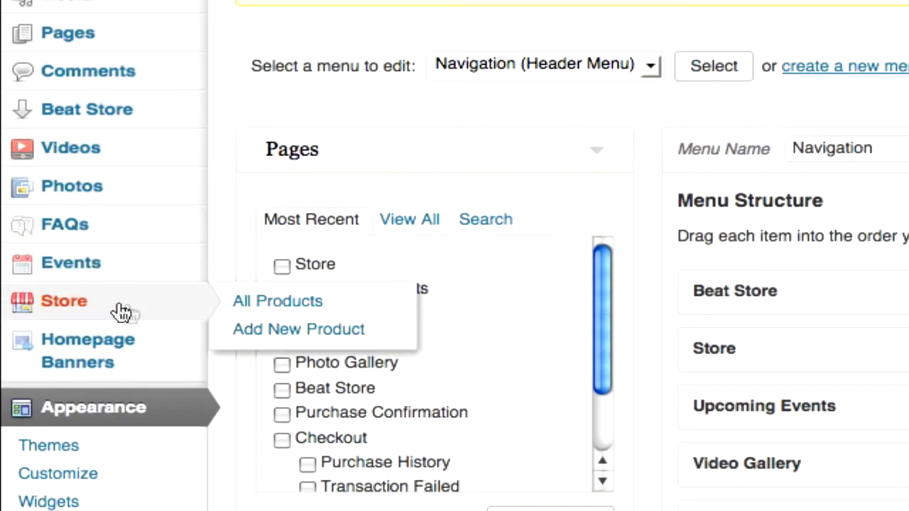
Start a new product named 'Astronomical', copying the title from the Threadless page without the design credit.
left_click(291, 330)
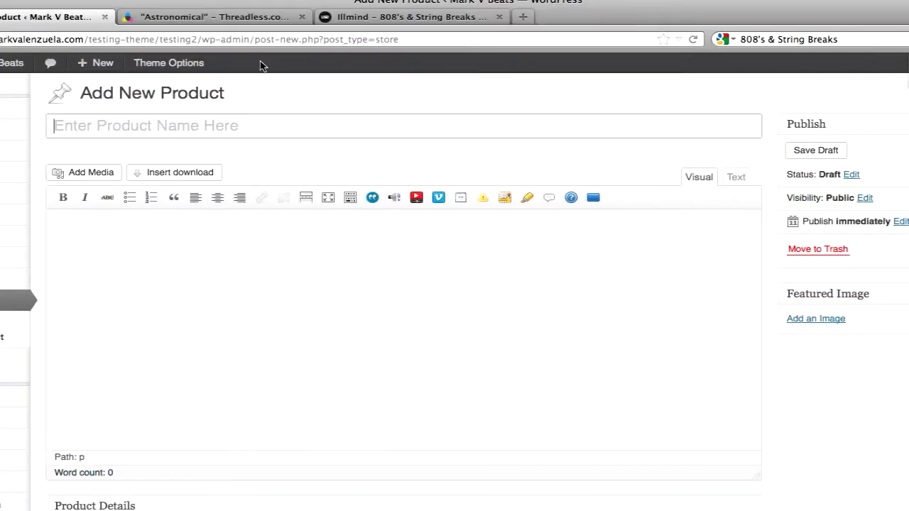
left_click(219, 18)
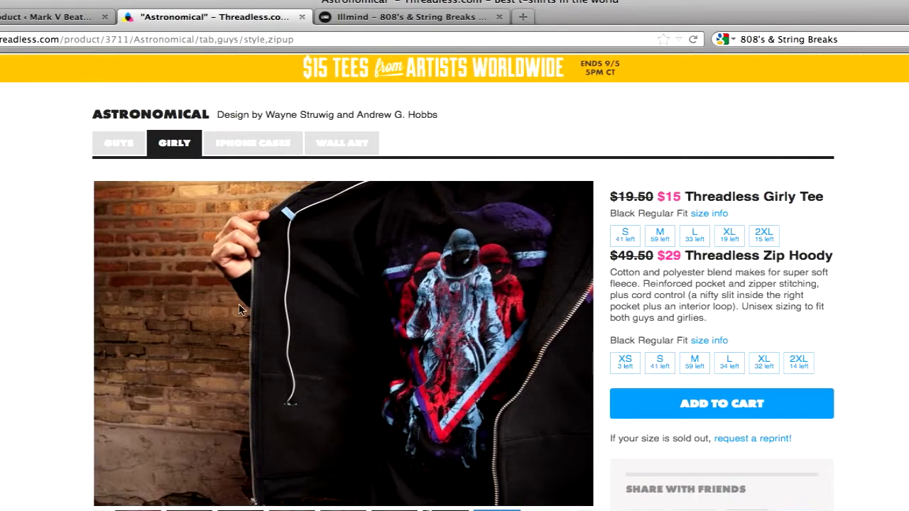
left_click_drag(208, 113, 163, 115)
left_click(86, 112)
triple_click(86, 112)
right_click(118, 112)
left_click(149, 128)
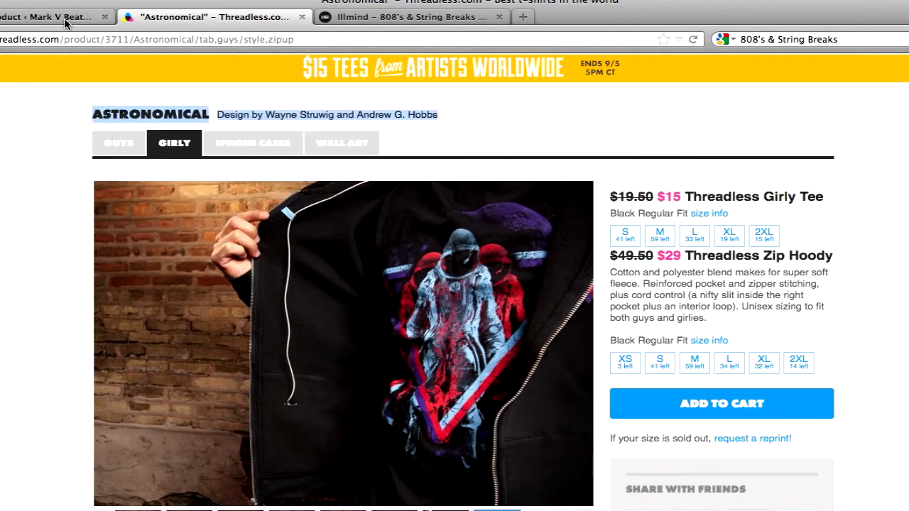
left_click(64, 19)
right_click(132, 125)
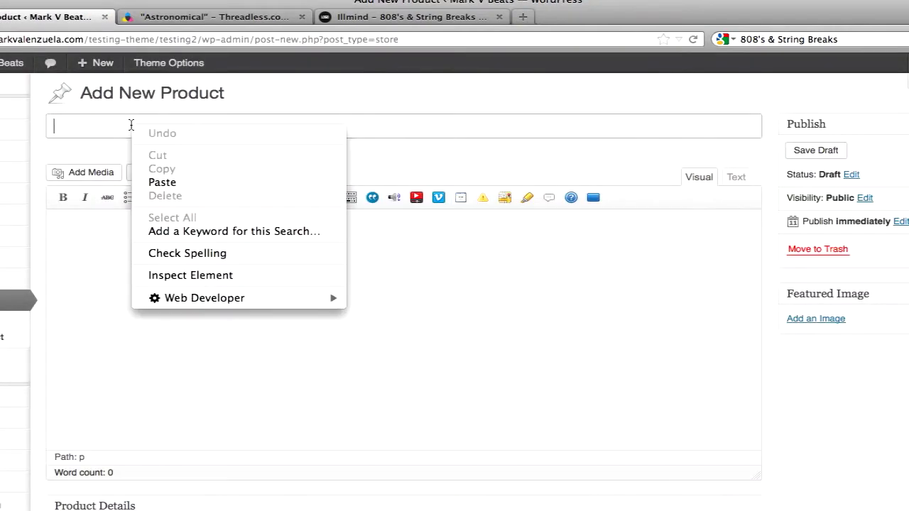
left_click(173, 185)
left_click_drag(159, 127, 568, 122)
key("BackSpace")
Copy the hoody description from the Threadless page and paste it into the product body.
left_click(260, 322)
left_click(184, 16)
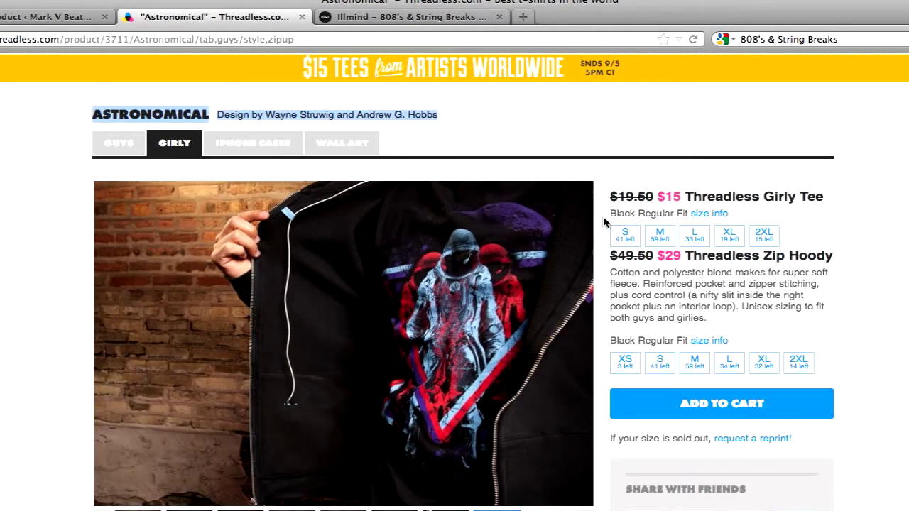
left_click_drag(739, 326, 609, 272)
right_click(659, 282)
left_click(688, 287)
left_click(39, 16)
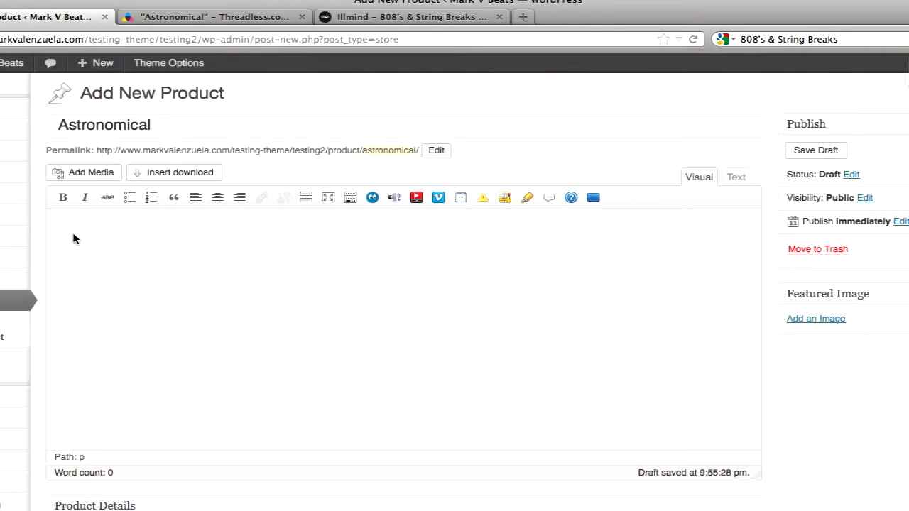
right_click(164, 251)
left_click(105, 284)
left_click(29, 0)
left_click(76, 64)
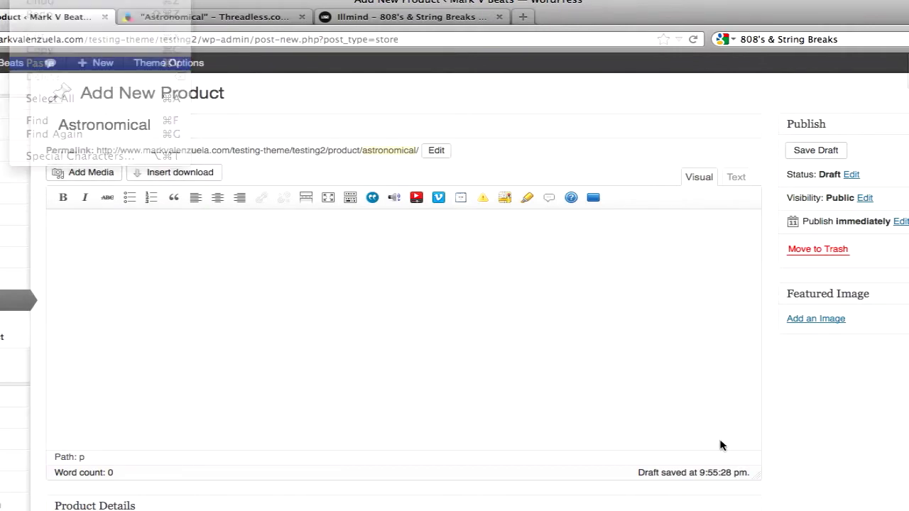
Upload store/product 1/thumb.jpg and set it as the Astronomical product's featured image.
left_click_drag(754, 474, 744, 404)
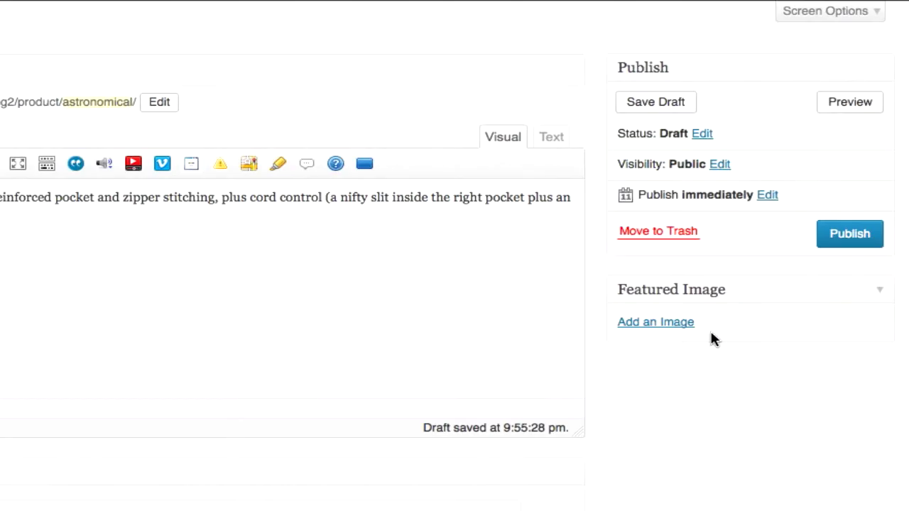
left_click(649, 323)
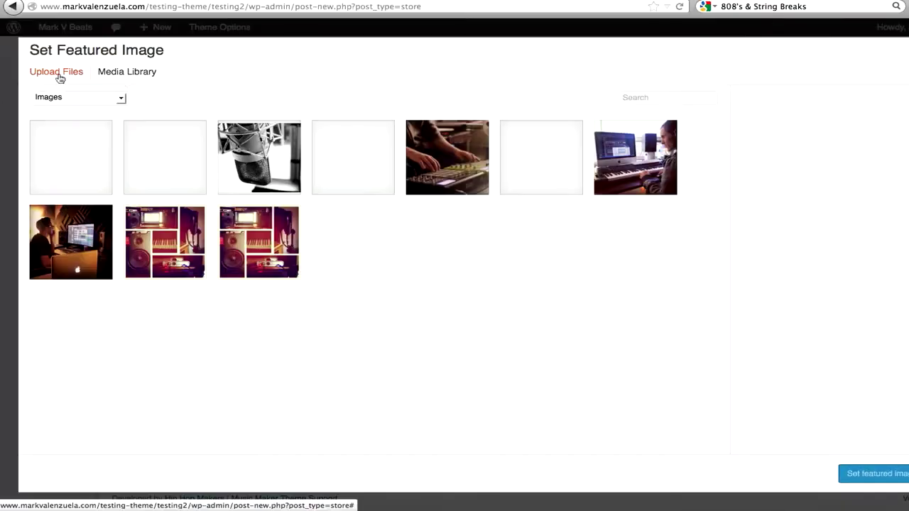
left_click(60, 77)
left_click(485, 278)
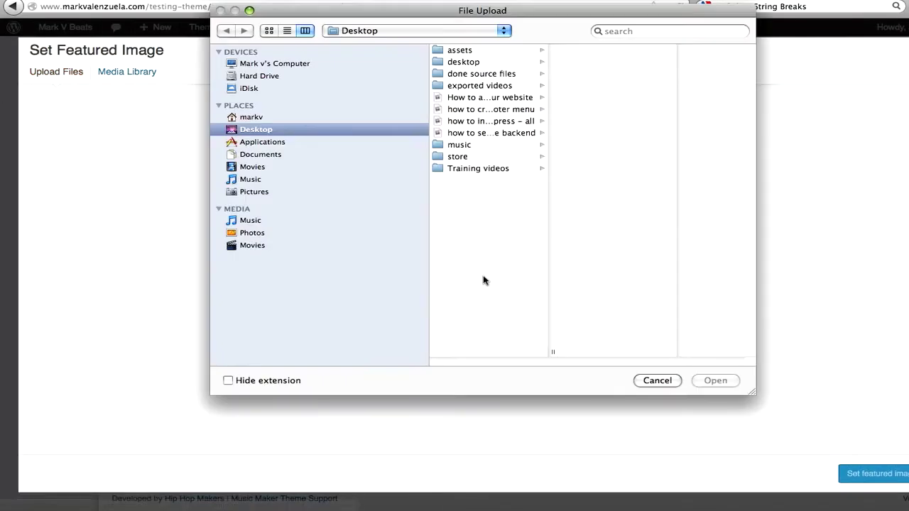
left_click(465, 159)
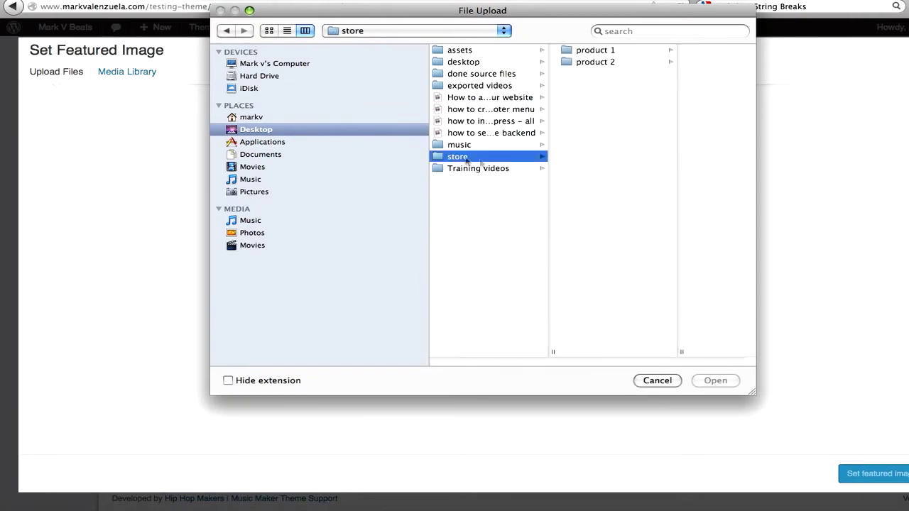
left_click(597, 50)
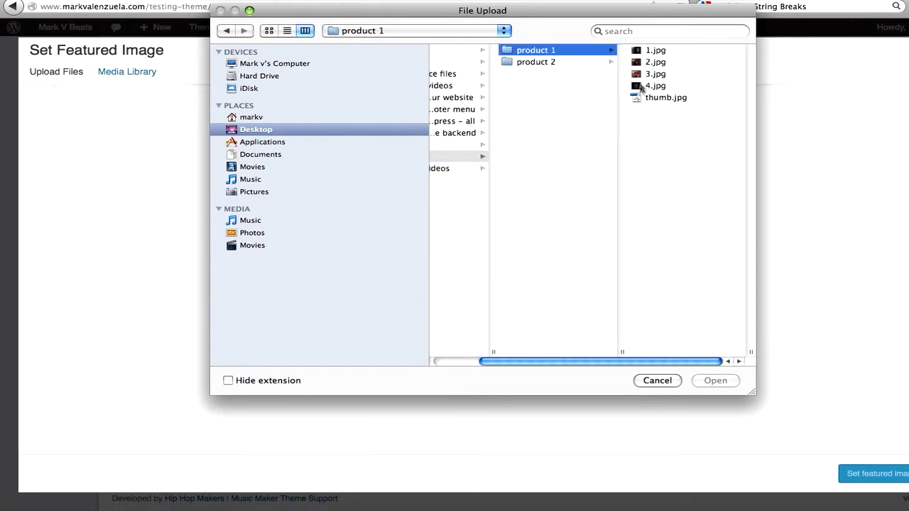
left_click(655, 97)
left_click(715, 383)
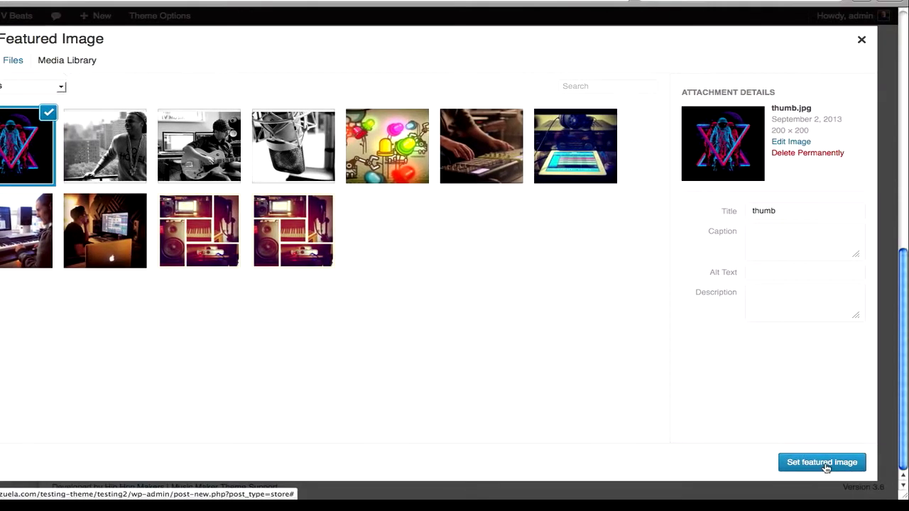
left_click(825, 468)
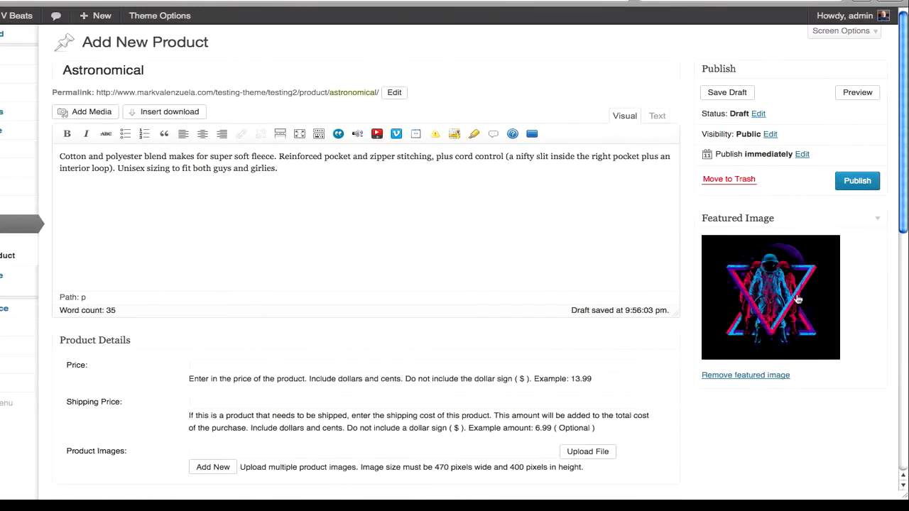
Enter 15.00 as the product price and 6.99 as the shipping price.
scroll(756, 374, "down", 1)
scroll(756, 374, "down", 2)
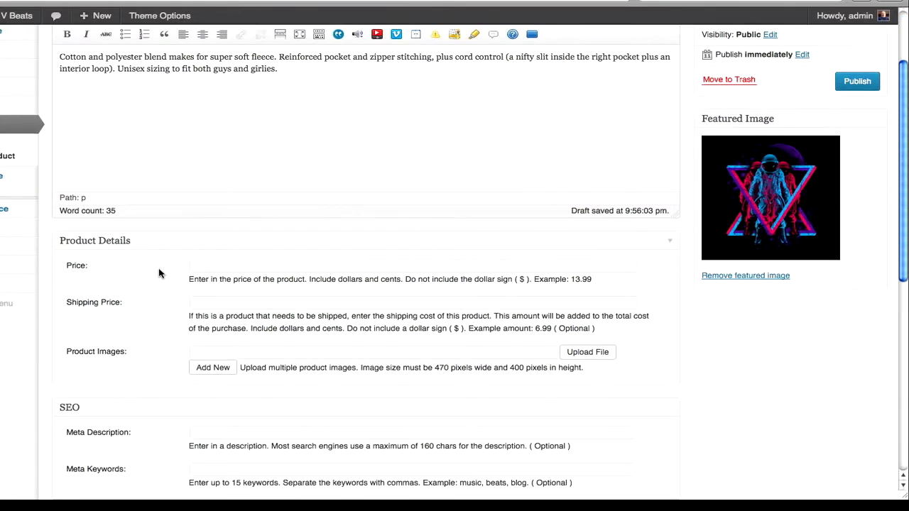
left_click(210, 262)
type("1")
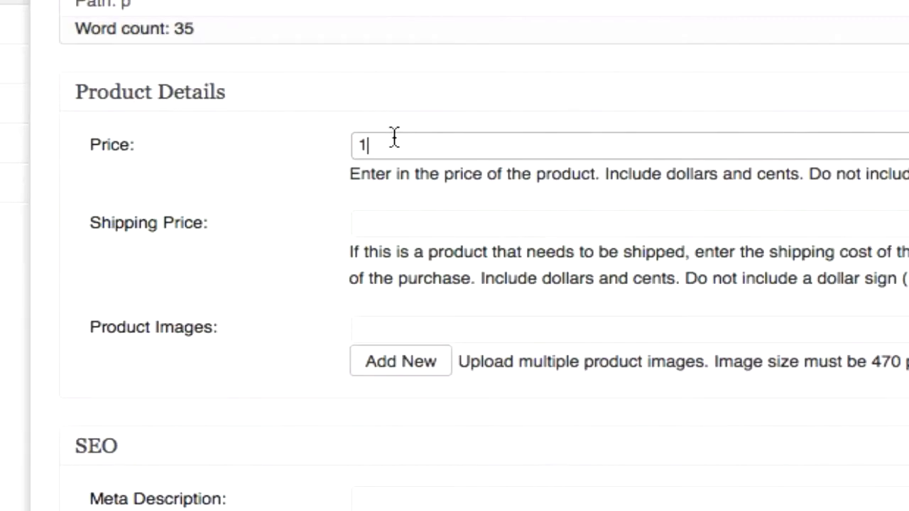
type("4")
key("BackSpace")
type("5.00")
left_click(373, 227)
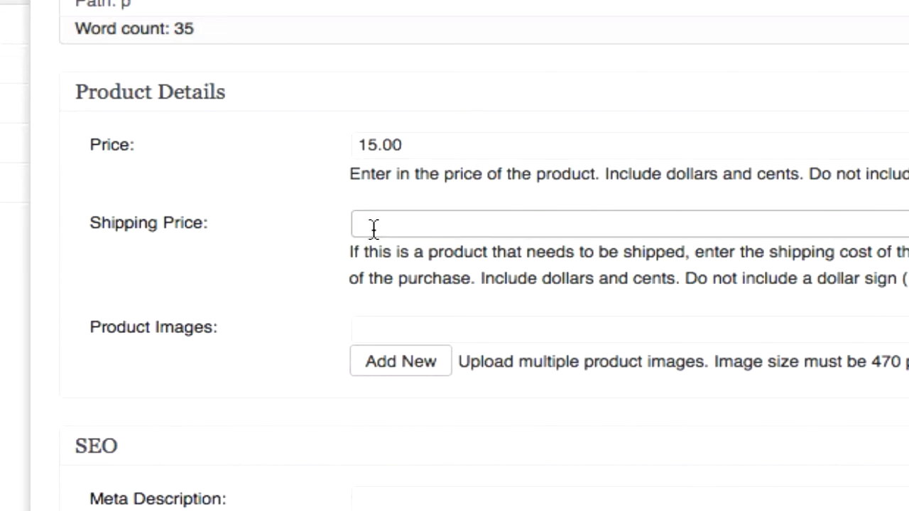
type("6.99")
left_click(63, 306)
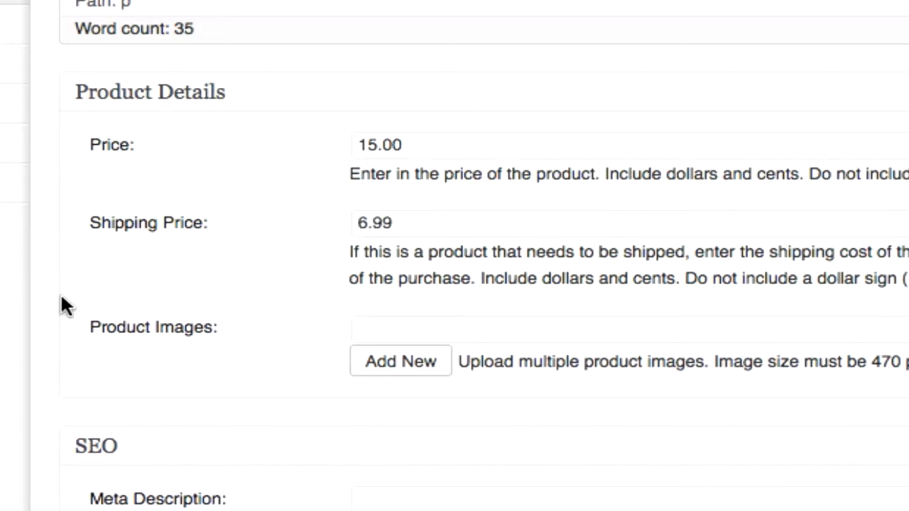
scroll(45, 398, "down", 3)
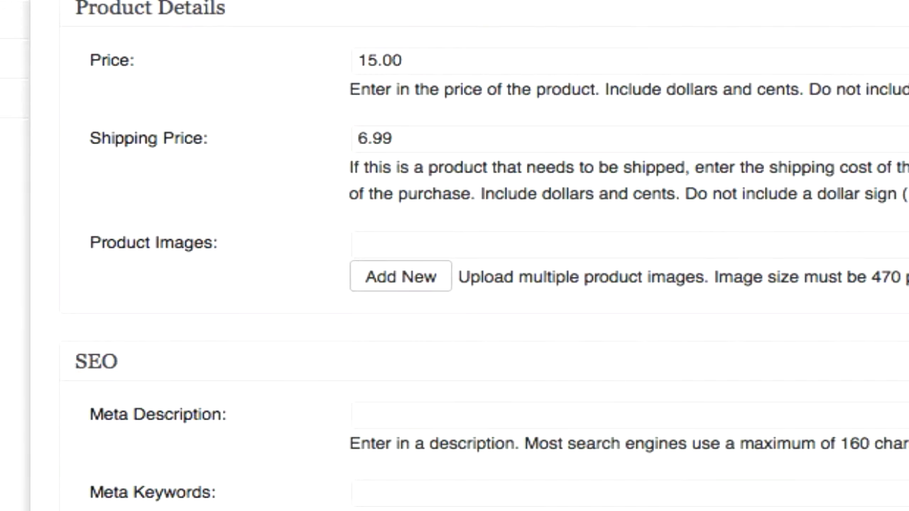
Upload 1.jpg from the product 1 folder and insert it as the first product image.
left_click(824, 304)
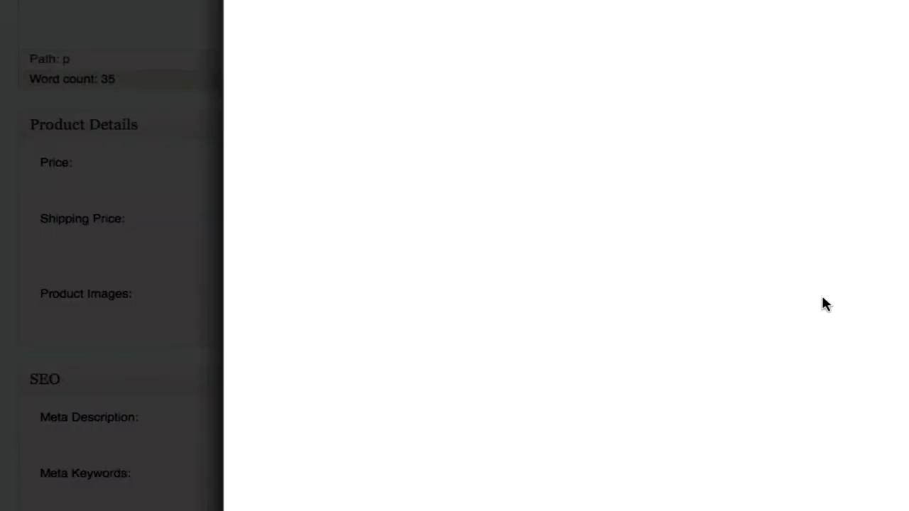
left_click(451, 196)
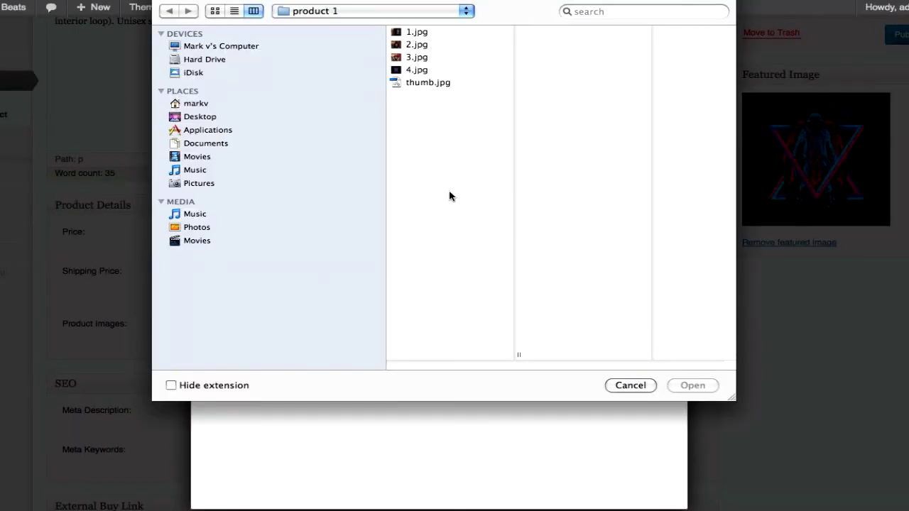
left_click(410, 32)
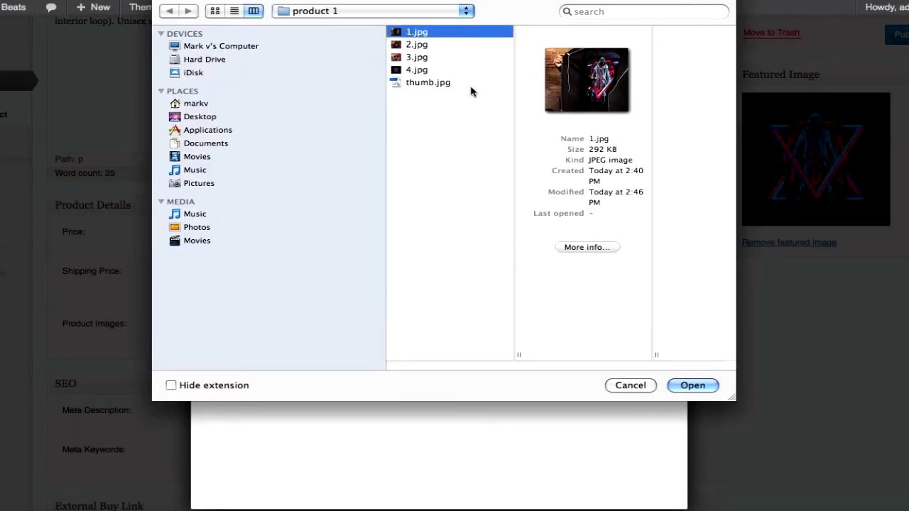
left_click(692, 386)
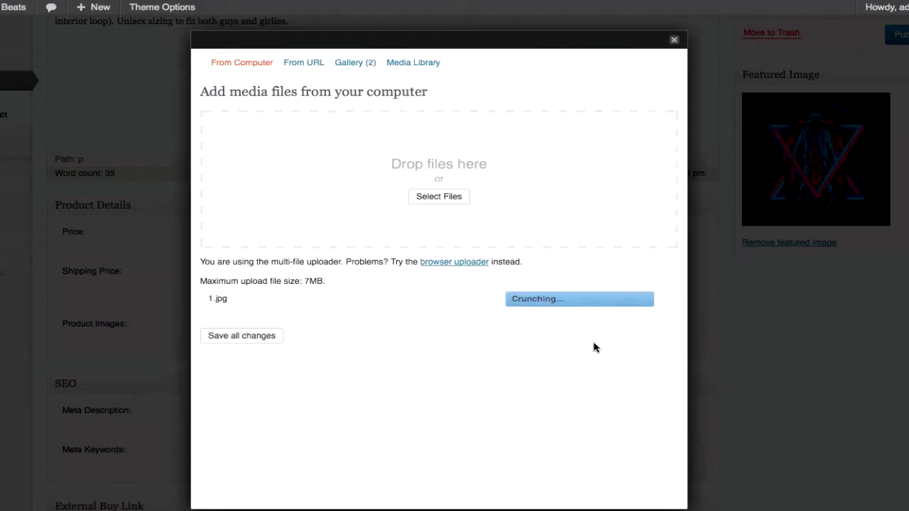
scroll(594, 355, "down", 5)
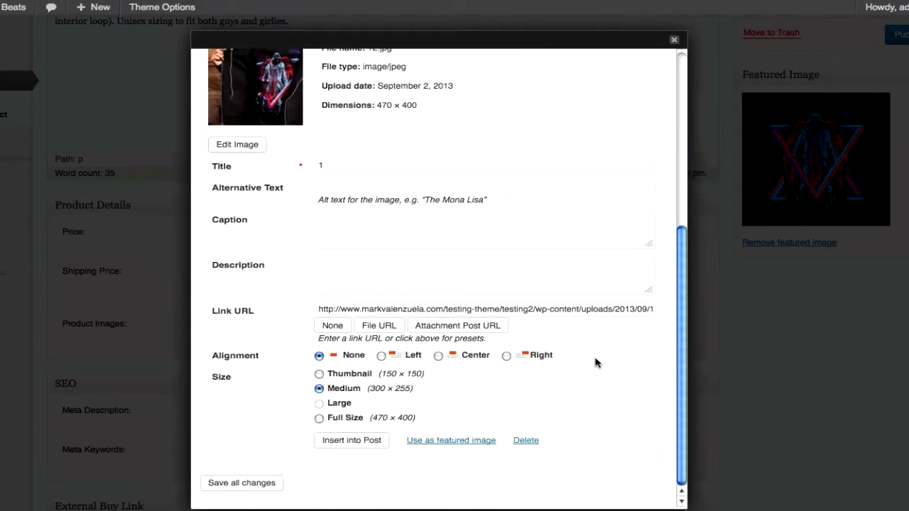
left_click(341, 442)
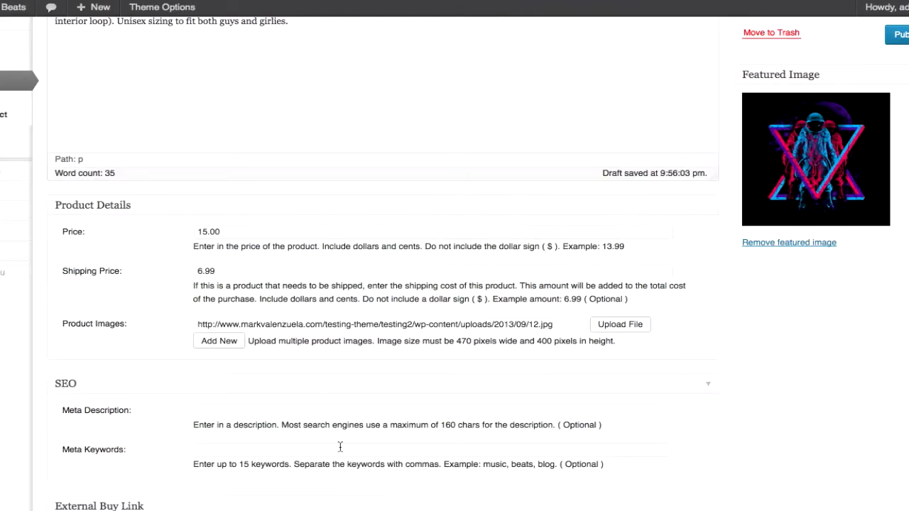
Add a second image row with 2.jpg, then begin uploading into a third image slot.
left_click(222, 346)
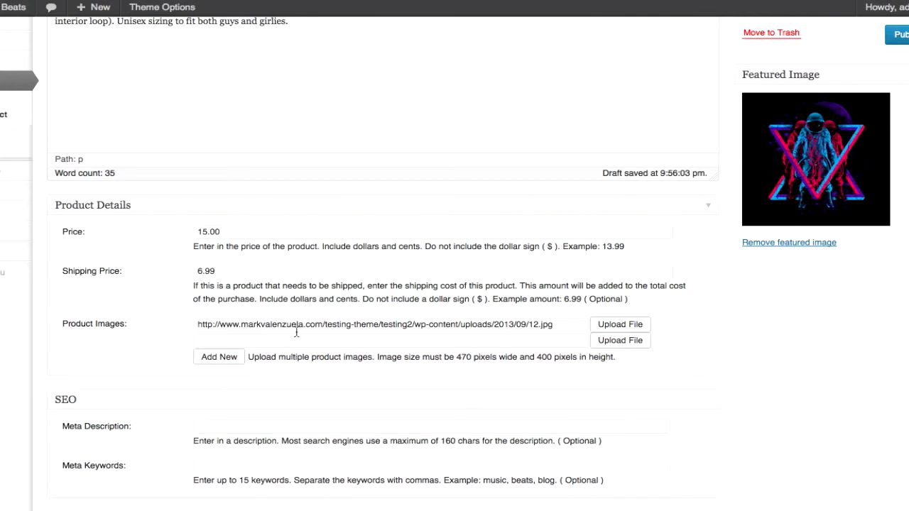
left_click(622, 344)
left_click(438, 197)
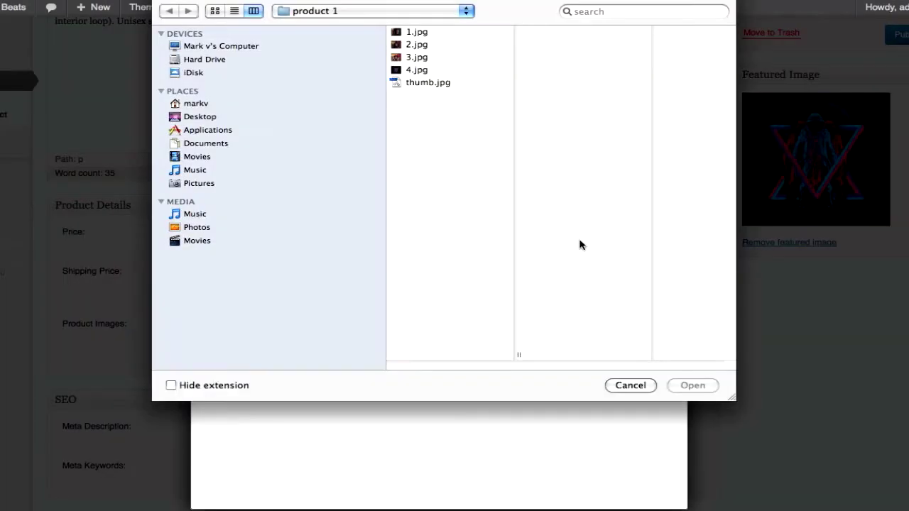
left_click(416, 47)
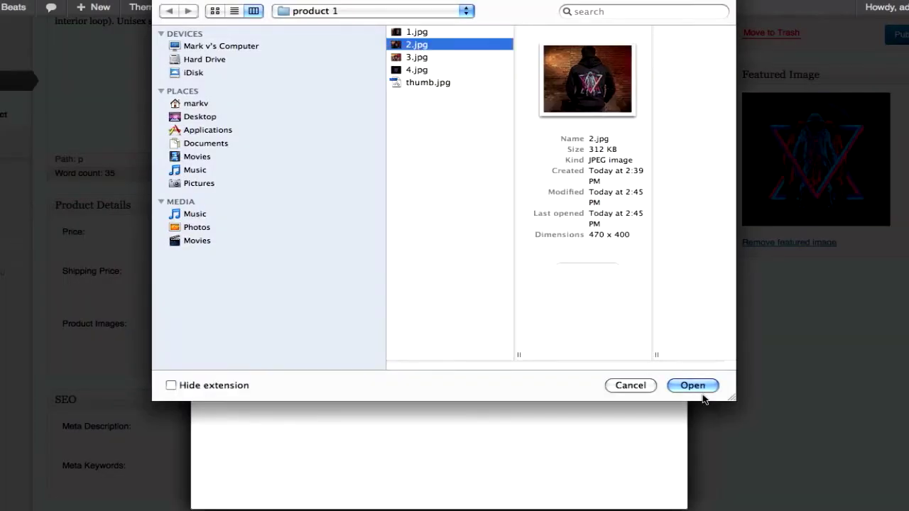
left_click(702, 391)
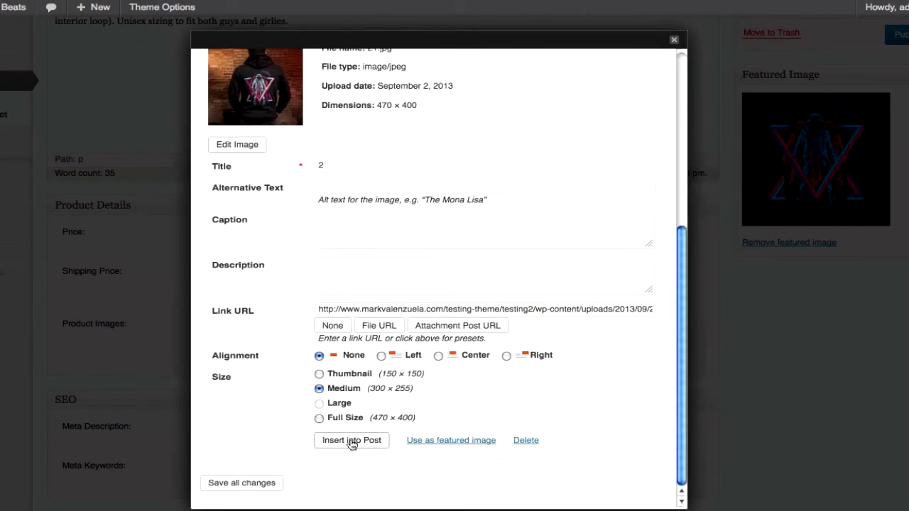
left_click(386, 443)
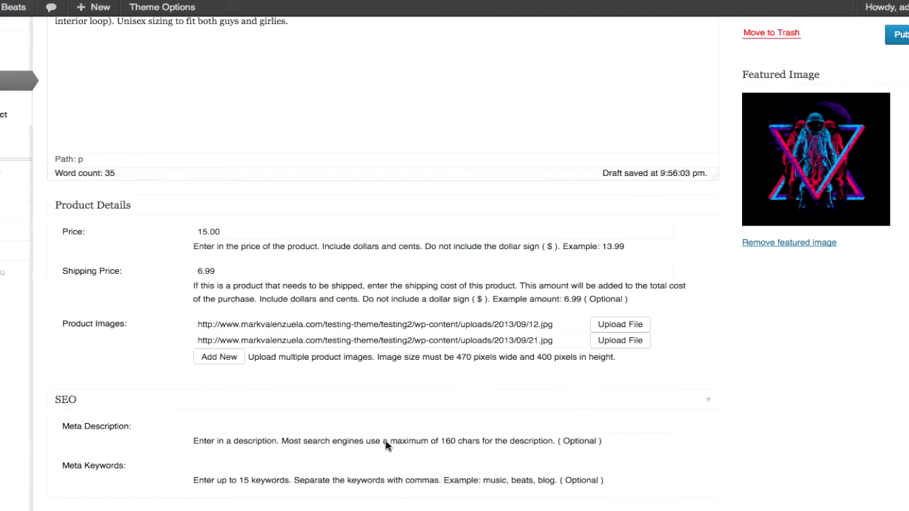
left_click(216, 359)
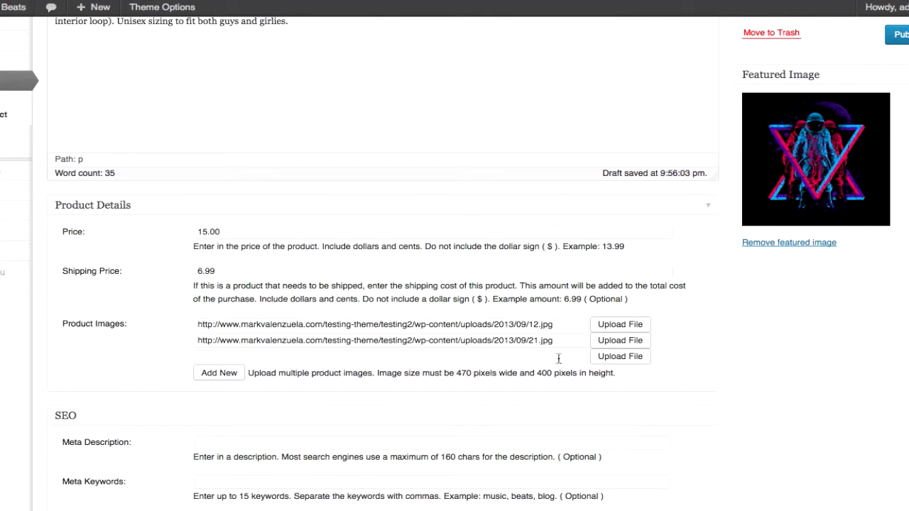
left_click(609, 356)
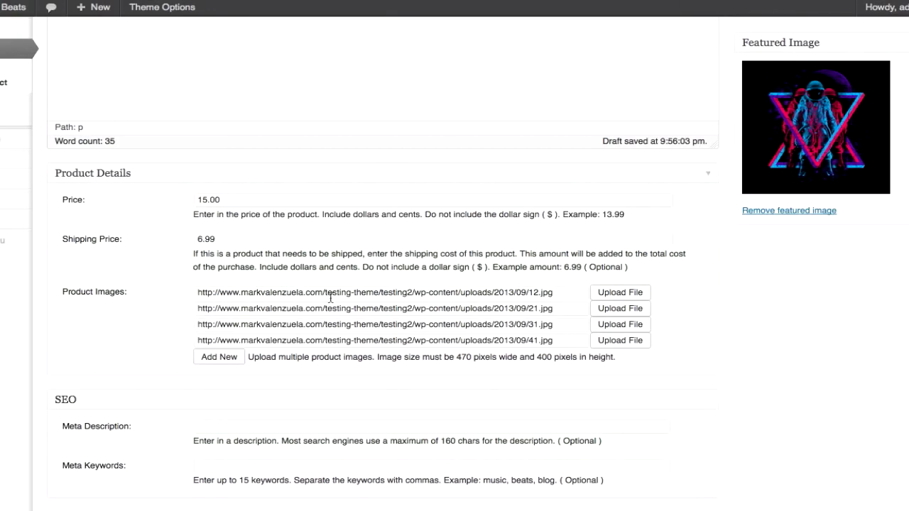
scroll(541, 344, "up", 3)
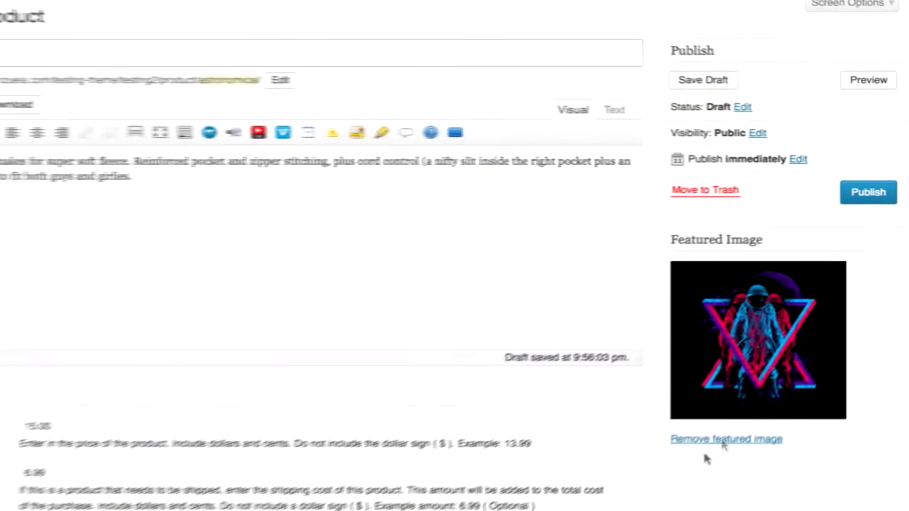
Publish the Astronomical product, start a new product, and select the Illmind kit description text.
left_click(856, 185)
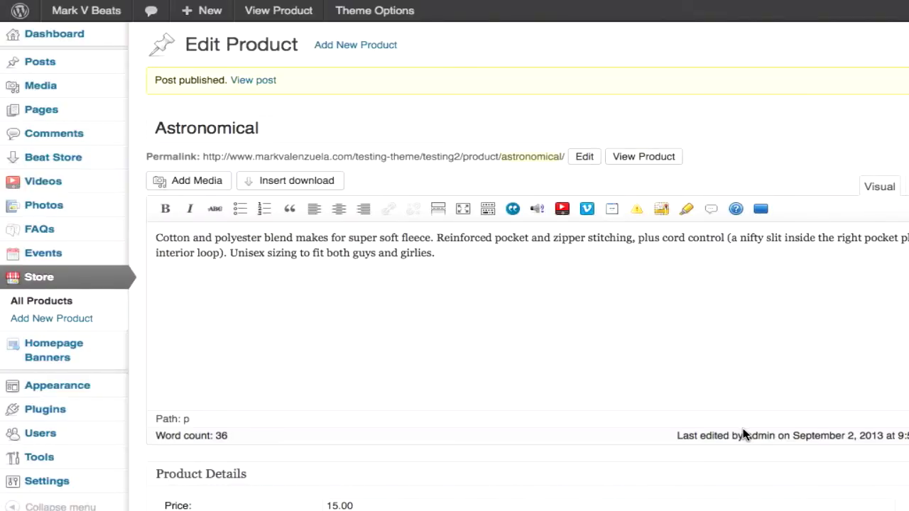
left_click(357, 46)
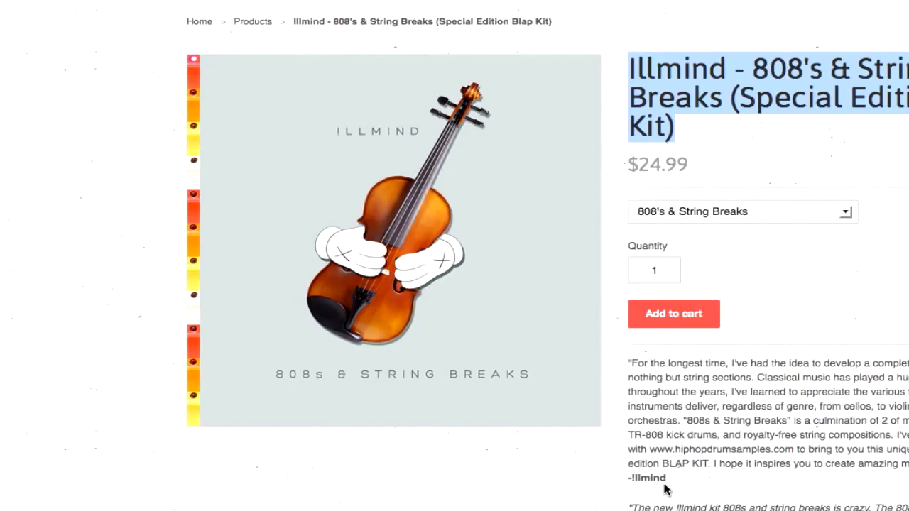
left_click_drag(744, 508, 629, 366)
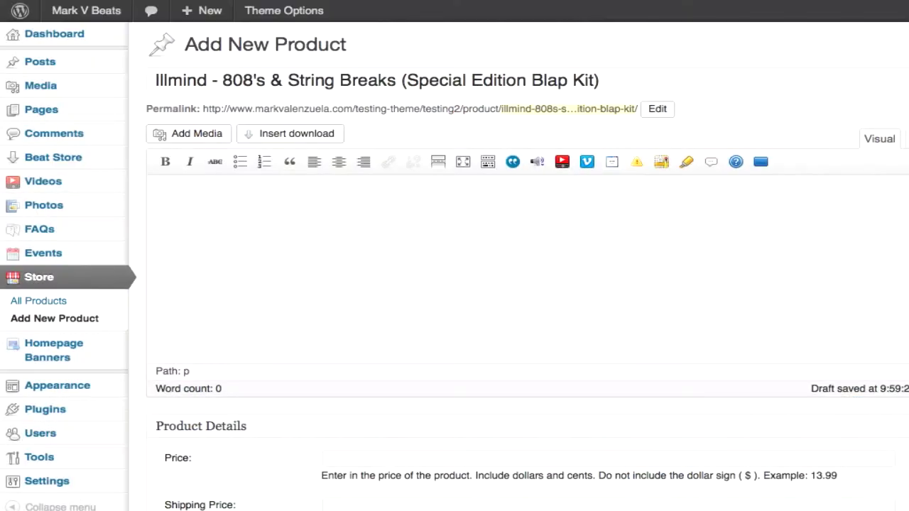
Paste the Illmind kit description into the product body and set the price to 24.00.
left_click(122, 0)
left_click(150, 10)
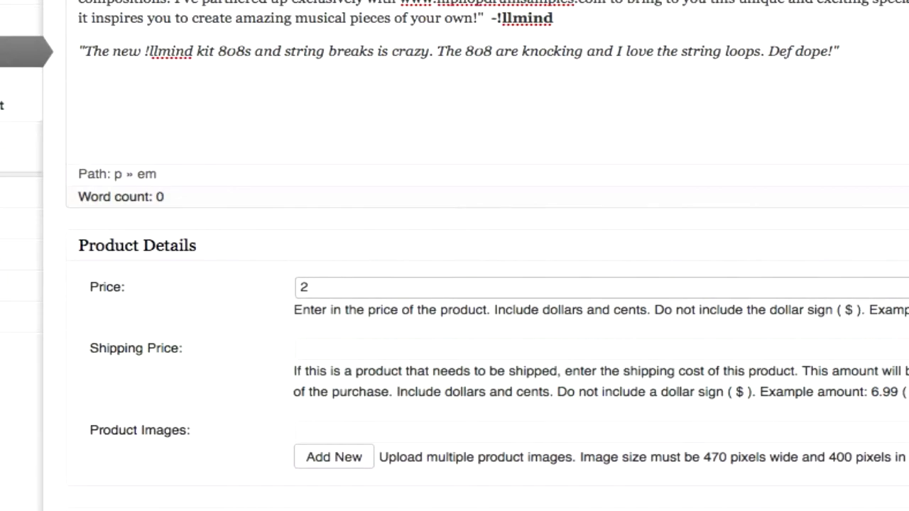
type("2")
key("BackSpace")
type("4.00")
scroll(386, 138, "down", 3)
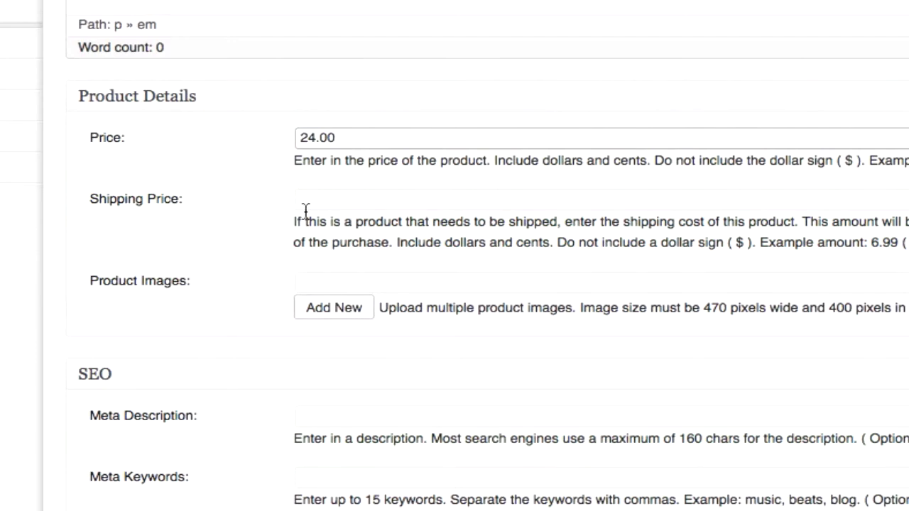
left_click(718, 309)
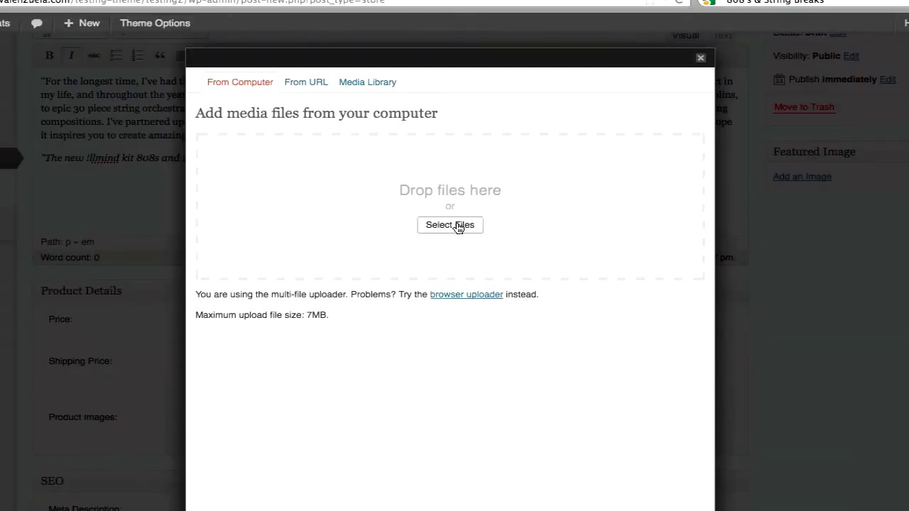
Upload big-image.jpg from store/product 2 and insert it as the Illmind kit's product image.
left_click(454, 225)
left_click(310, 31)
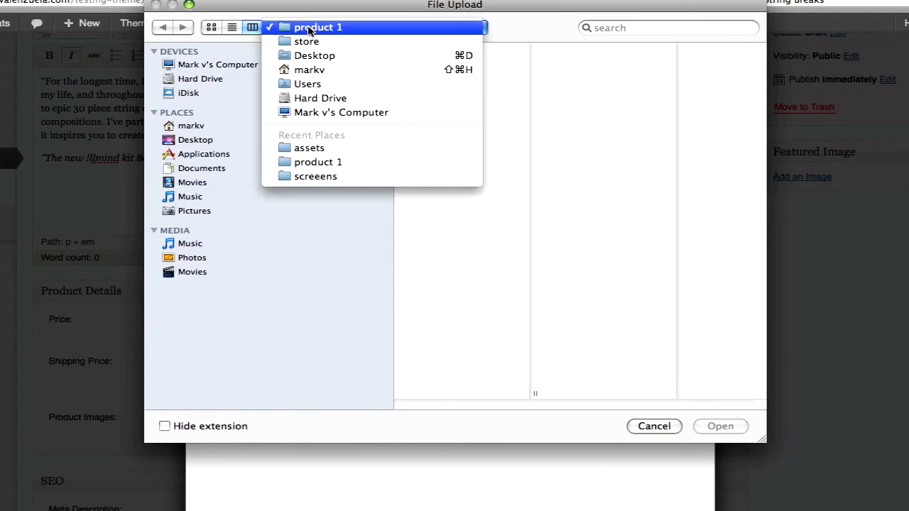
left_click(307, 42)
left_click(444, 63)
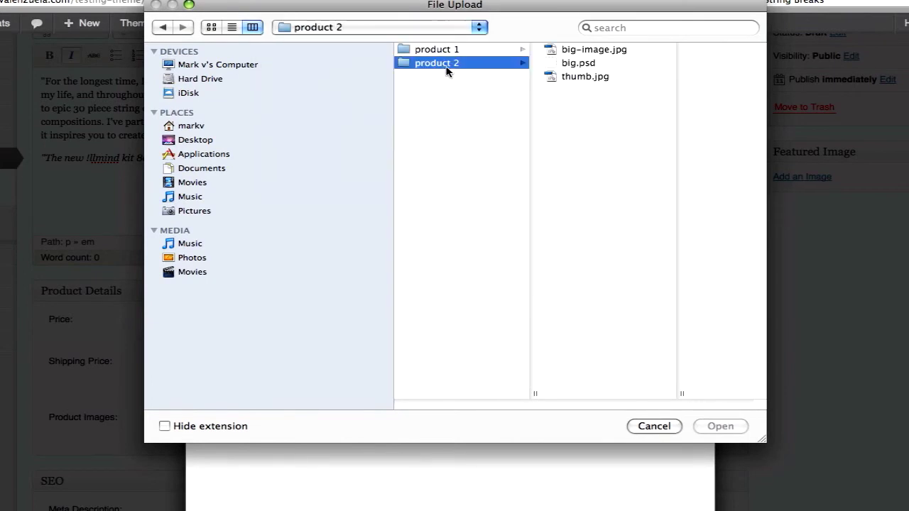
left_click(590, 49)
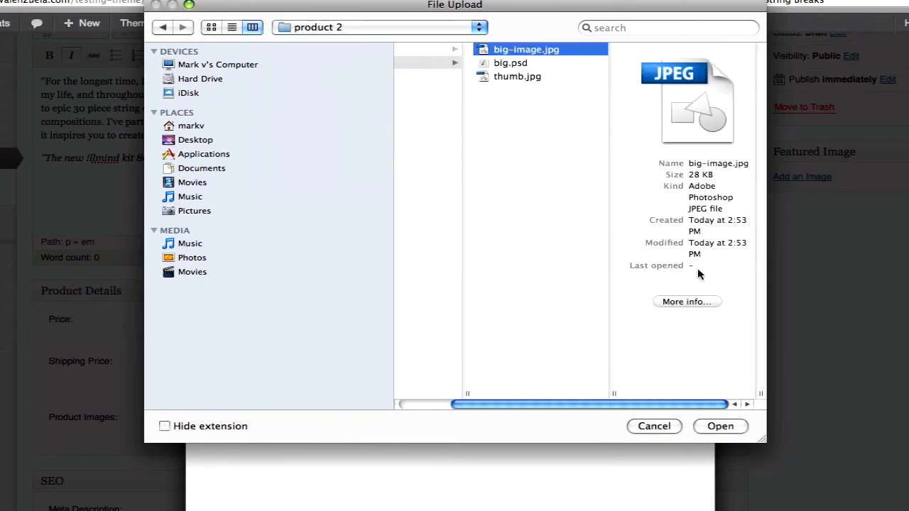
left_click(716, 424)
scroll(585, 291, "down", 5)
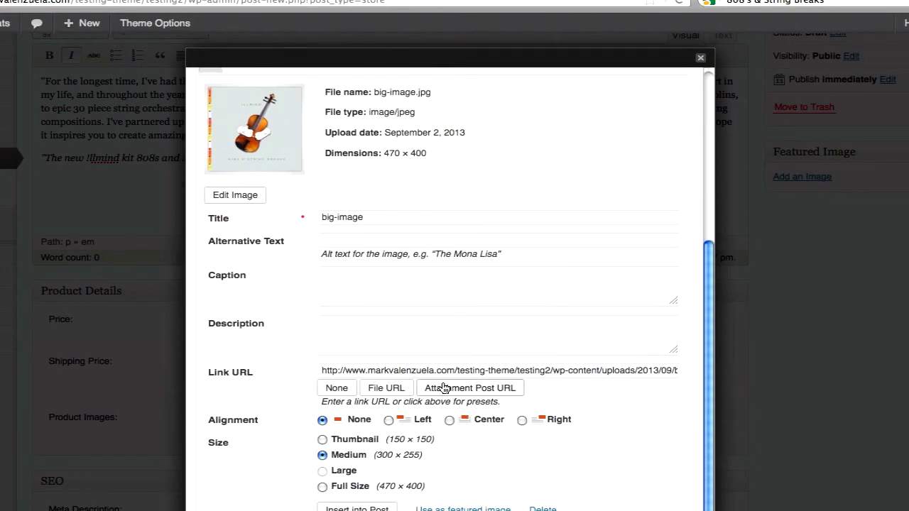
left_click(376, 491)
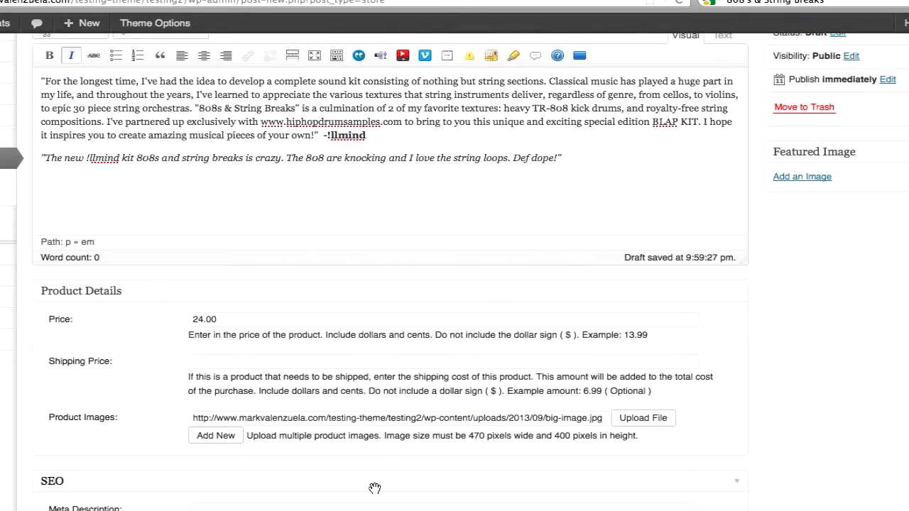
scroll(845, 323, "up", 3)
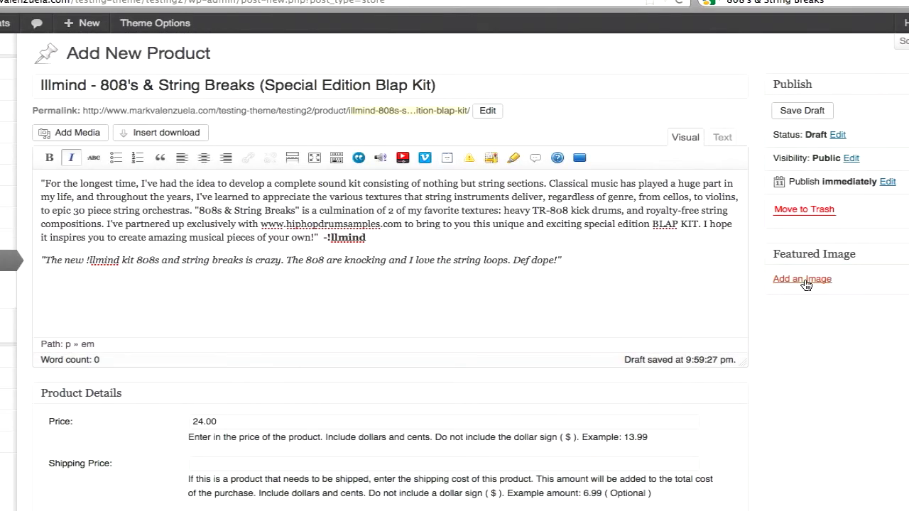
Upload the thumb.jpg violin artwork and set it as the Illmind kit's featured image.
left_click(802, 279)
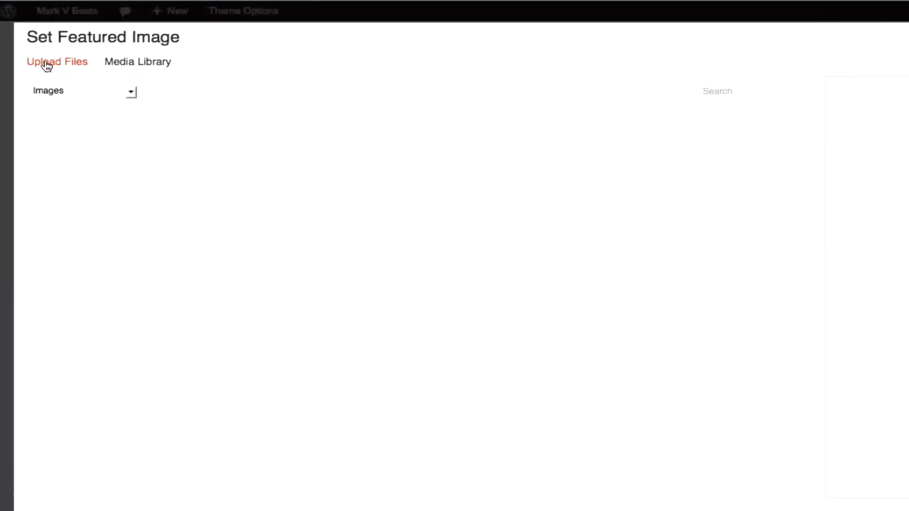
left_click(46, 66)
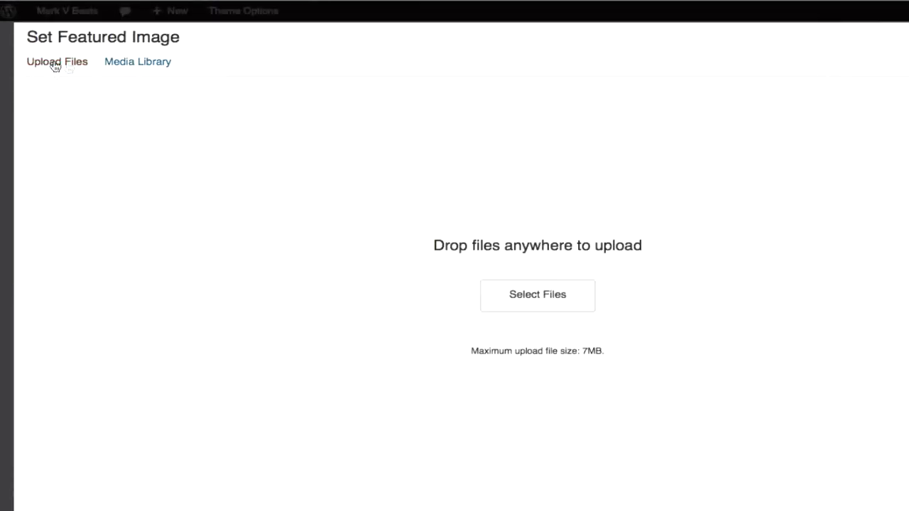
left_click(543, 299)
left_click(521, 65)
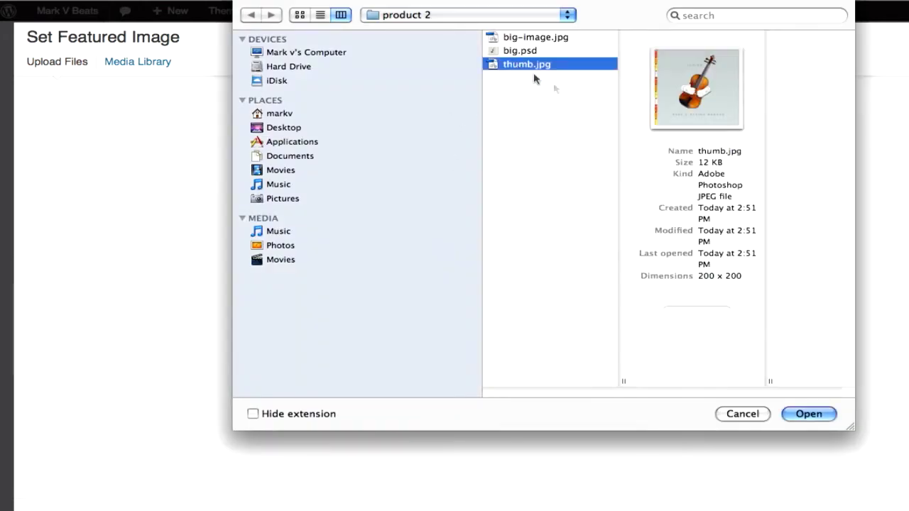
left_click(814, 415)
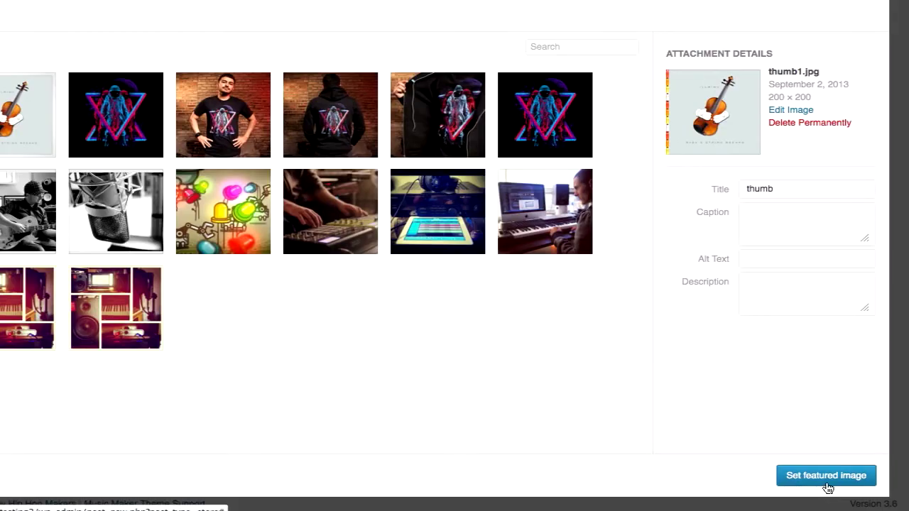
left_click(826, 475)
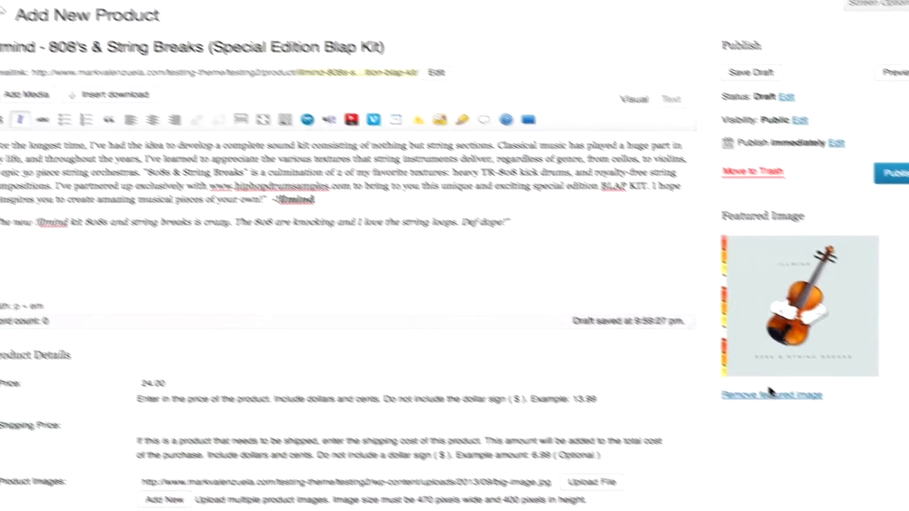
scroll(716, 400, "down", 5)
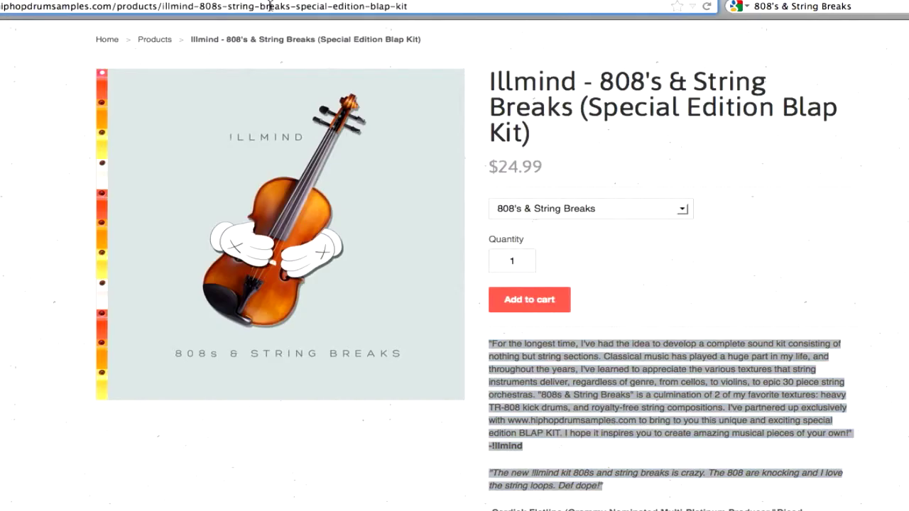
Set the Illmind product's Product Web Address to the copied Drum Broker product page URL.
left_click(272, 5)
right_click(272, 6)
left_click(304, 50)
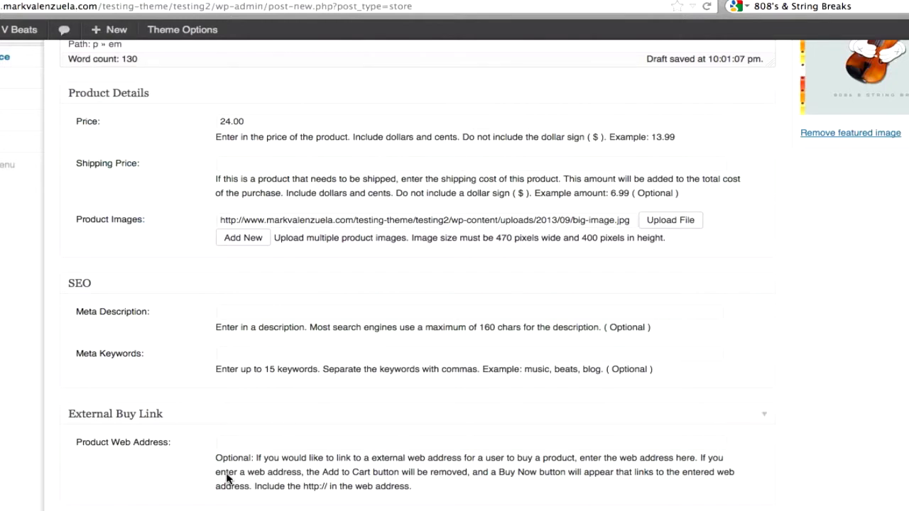
left_click(224, 443)
right_click(224, 444)
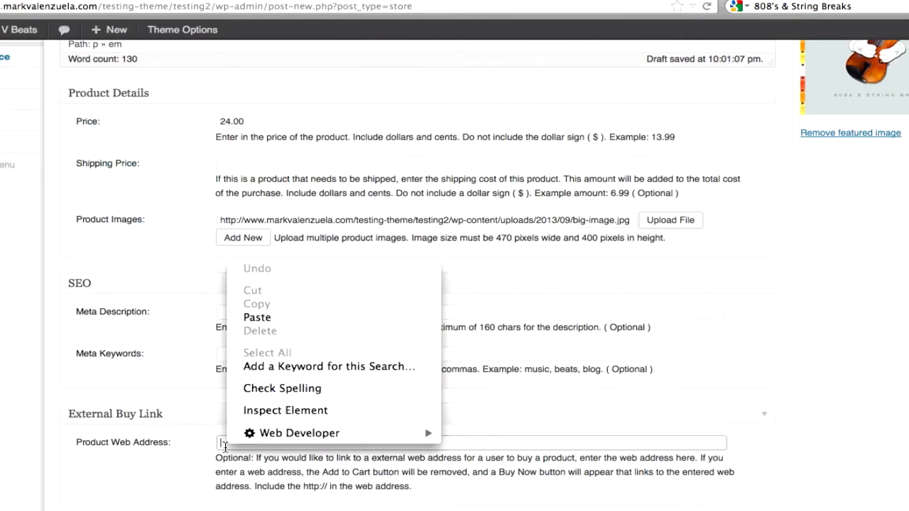
left_click(257, 318)
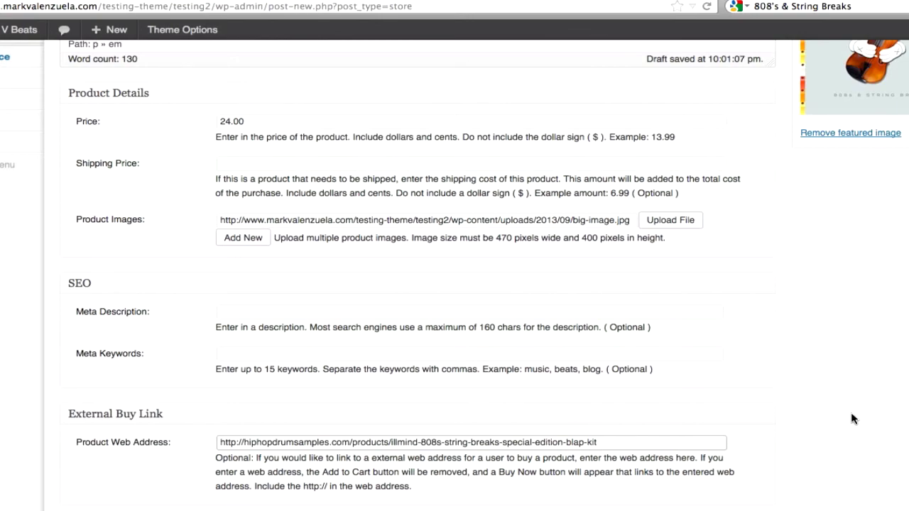
Publish the Illmind kit product.
scroll(853, 419, "down", 4)
scroll(852, 426, "up", 7)
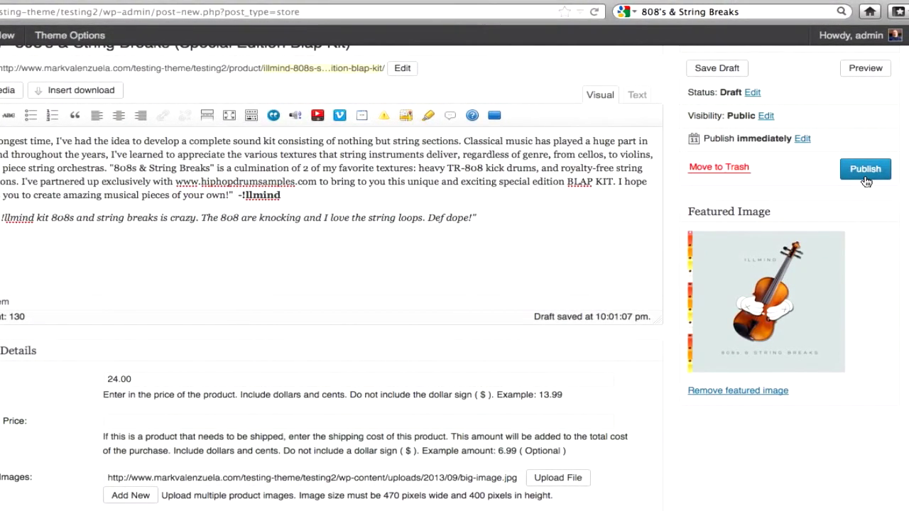
left_click(864, 178)
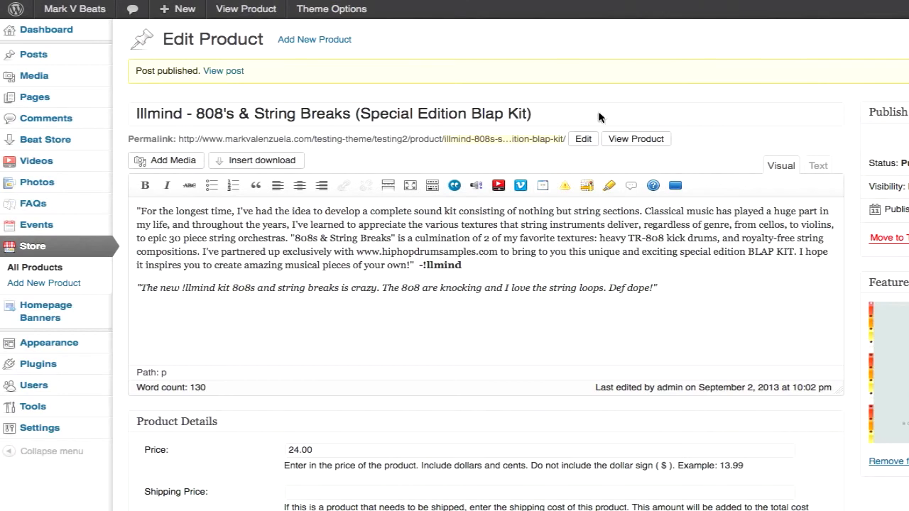
mouse_move(85, 14)
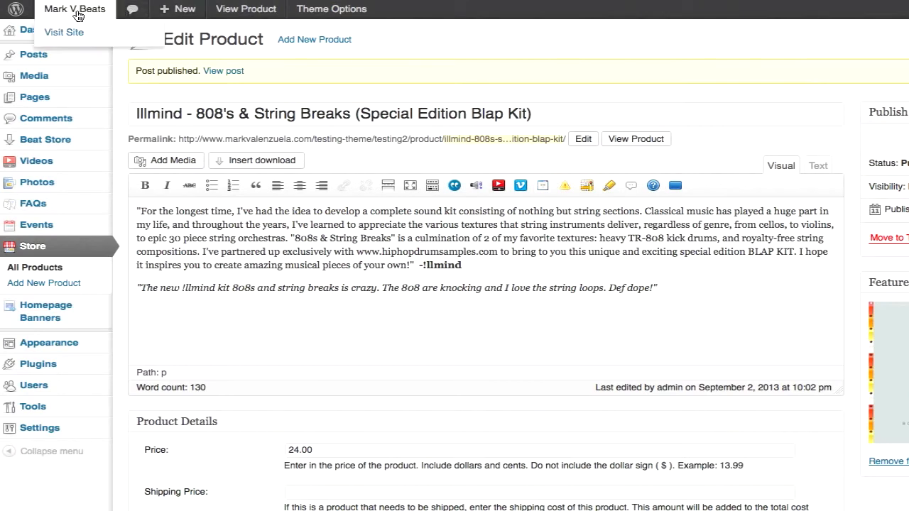
On the live Store, cycle through the Astronomical product photos, then follow Illmind's Buy Now link.
left_click(69, 33)
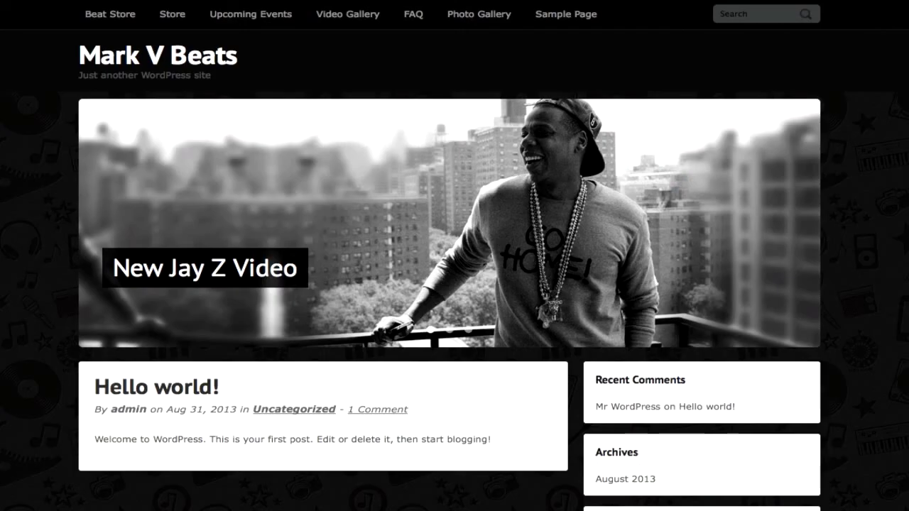
left_click(168, 15)
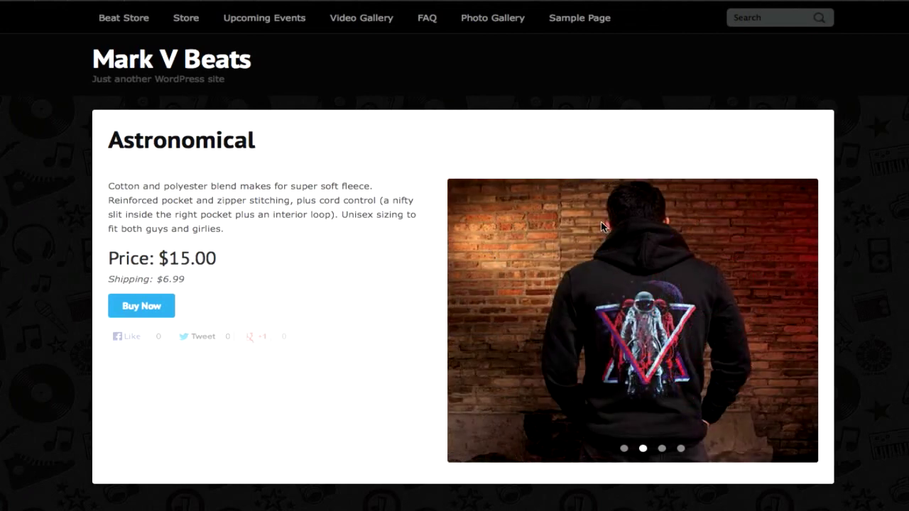
left_click(805, 326)
left_click(804, 325)
left_click(804, 326)
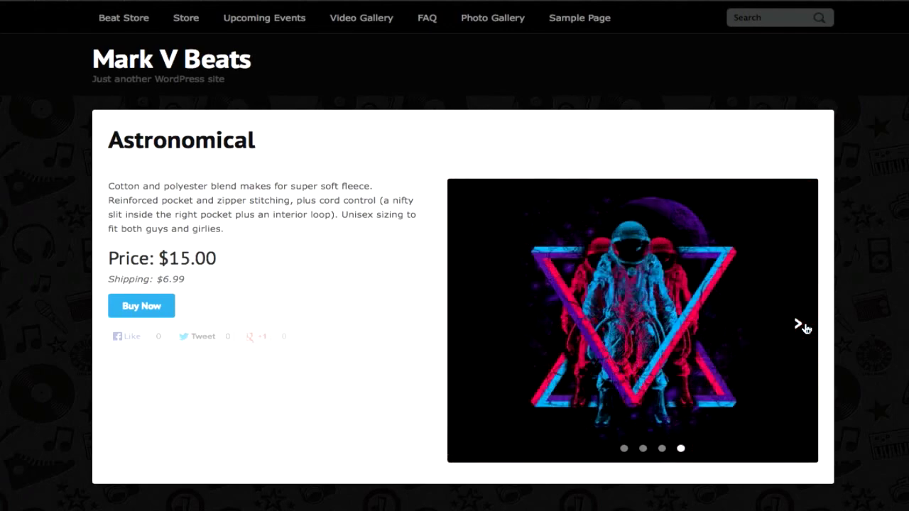
left_click(804, 326)
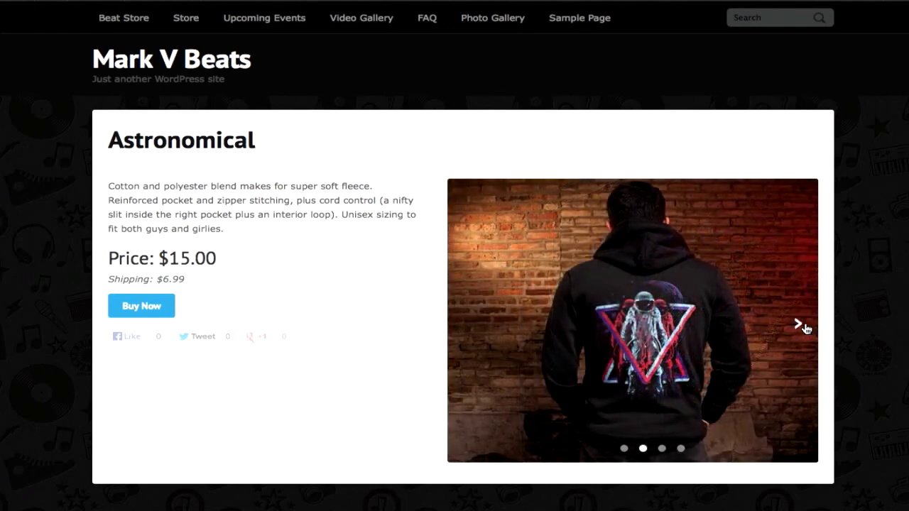
left_click(804, 326)
left_click(804, 326)
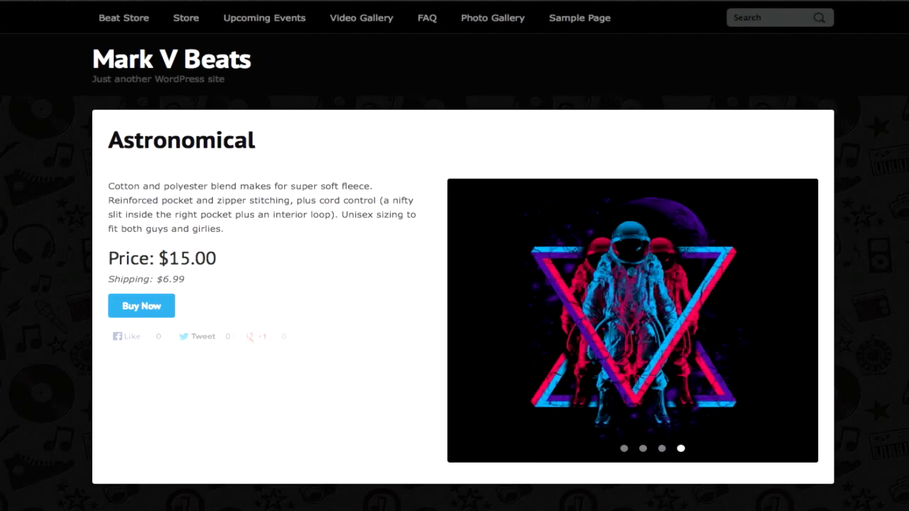
key("alt+Left")
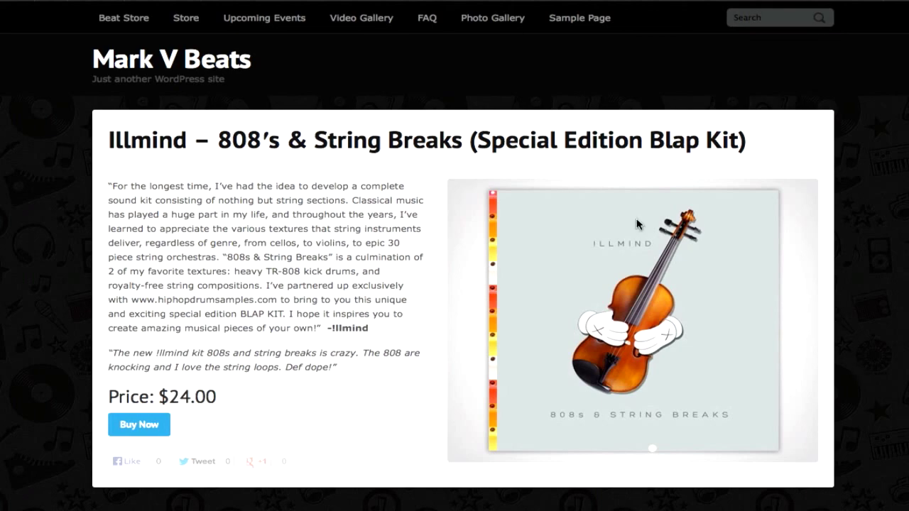
left_click(148, 431)
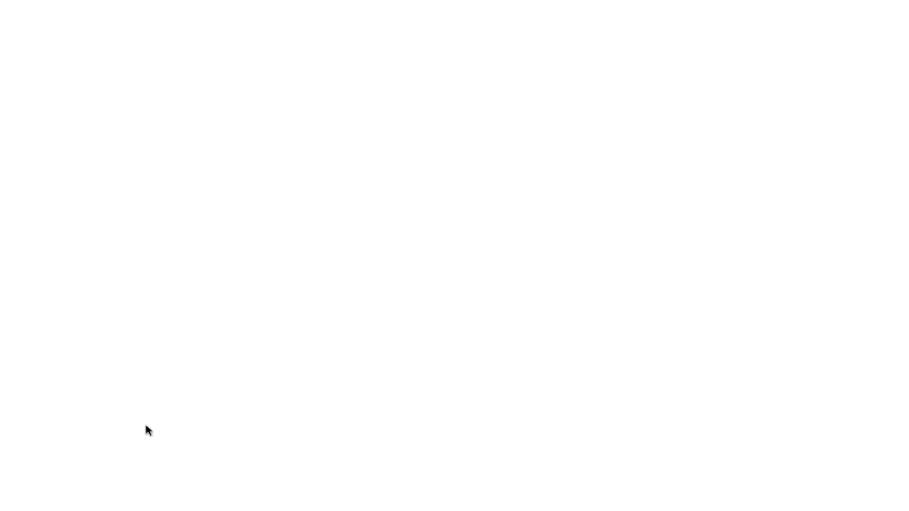
Scroll through the Drum Broker's Illmind 808's & String Breaks page, priced at $24.99.
scroll(48, 411, "down", 5)
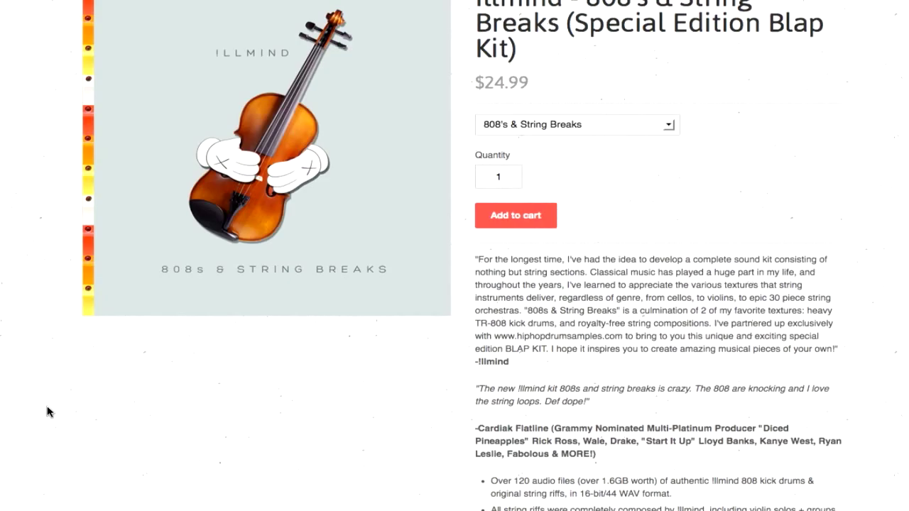
scroll(49, 408, "up", 4)
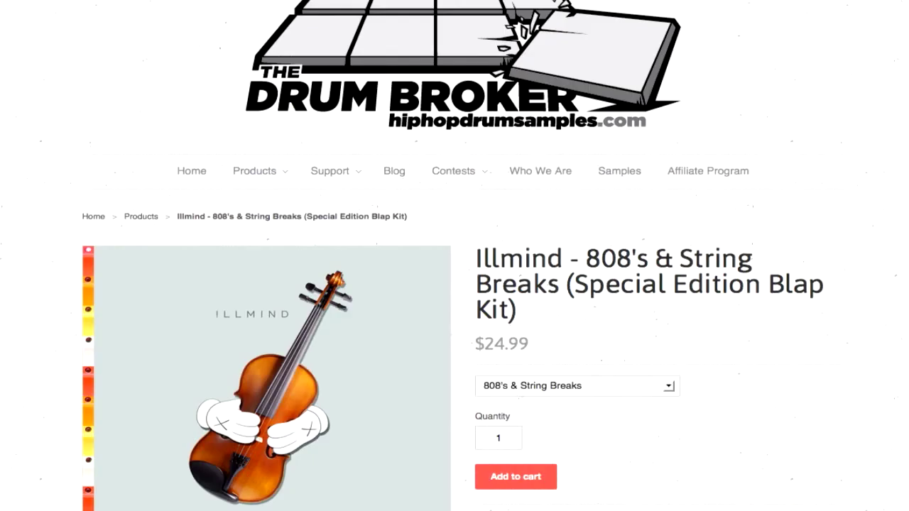